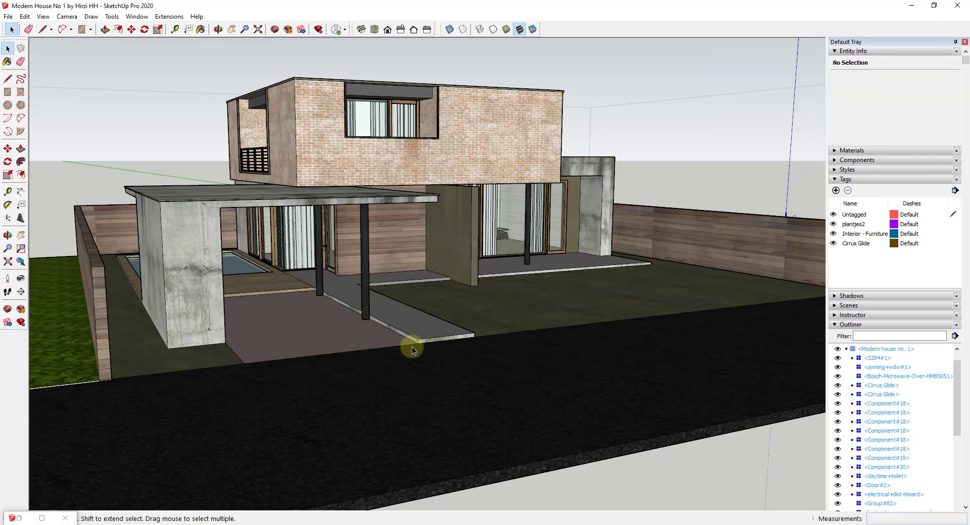
# Step: View the Modern house no. 1 page in 3D Warehouse, then inspect the house model and its front yard in SketchUp
pyautogui.click(19, 518)
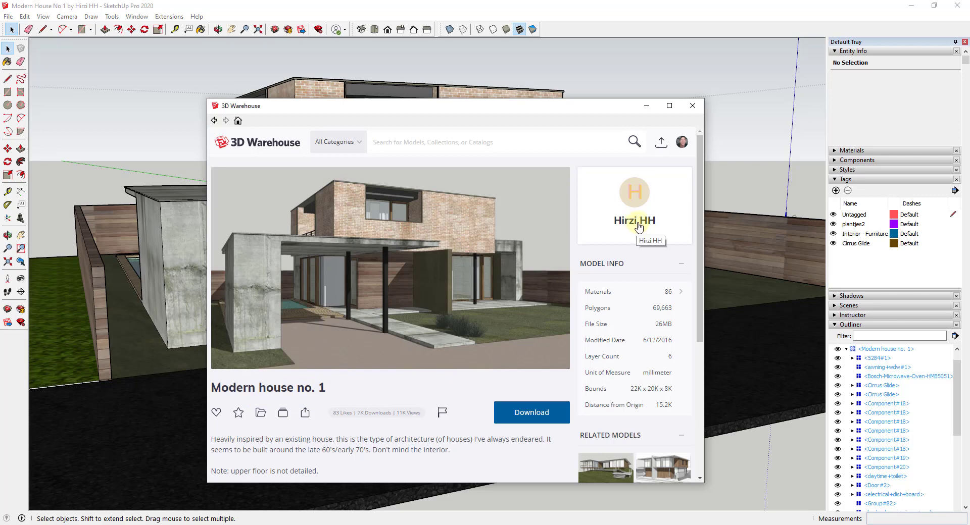
pyautogui.click(646, 105)
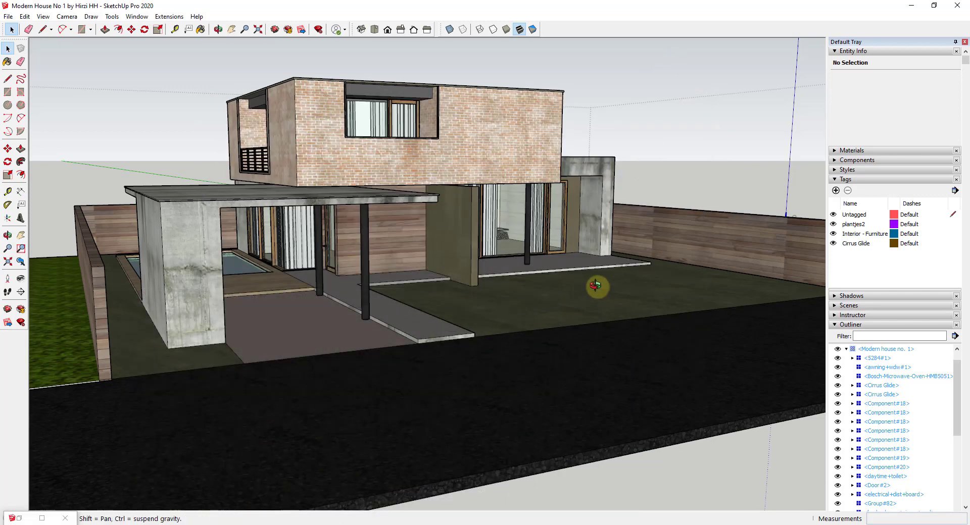
pyautogui.moveTo(596, 286); pyautogui.dragTo(608, 287, button='middle')
pyautogui.scroll(-4, 608, 287)
pyautogui.moveTo(494, 234); pyautogui.dragTo(530, 295, button='middle')
pyautogui.scroll(4, 533, 304)
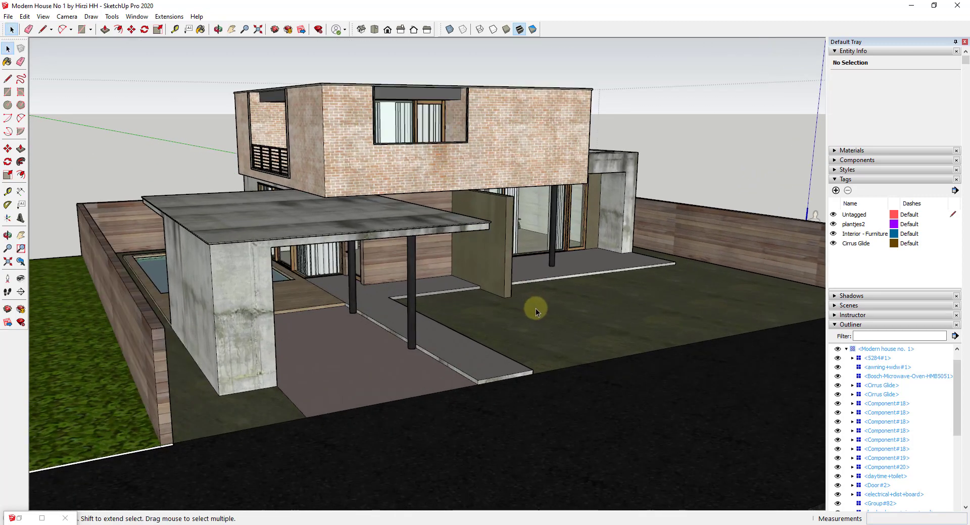
pyautogui.scroll(-1, 535, 308)
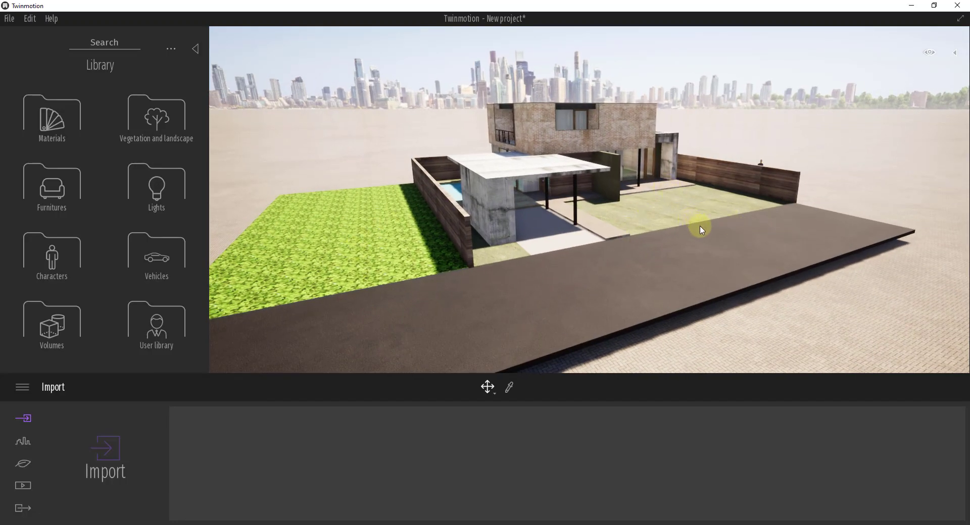
# Step: Switch to Twinmotion, move to the front yard and add Lawn 01 grass to the vegetation paint set
pyautogui.moveTo(711, 245); pyautogui.dragTo(709, 247, button='right')
pyautogui.moveTo(708, 247); pyautogui.dragTo(705, 256)
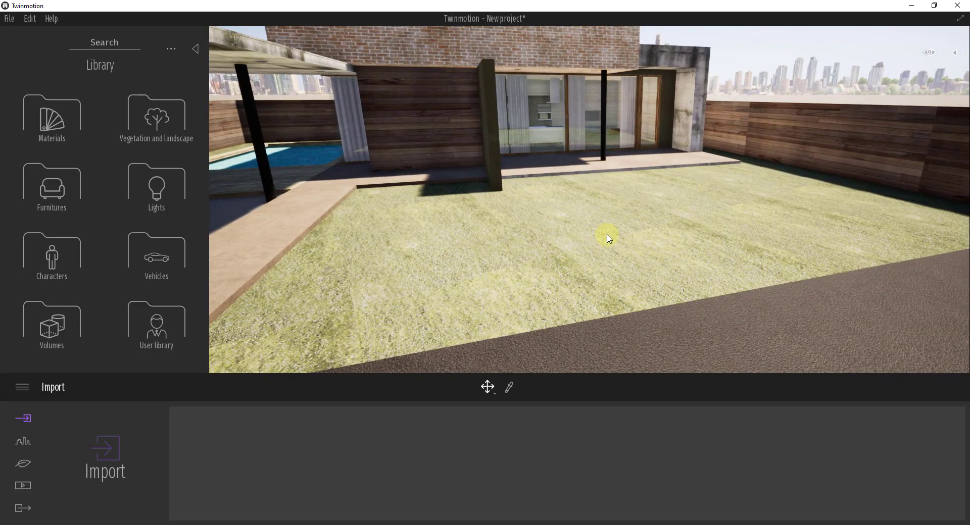
pyautogui.moveTo(374, 269); pyautogui.dragTo(378, 325)
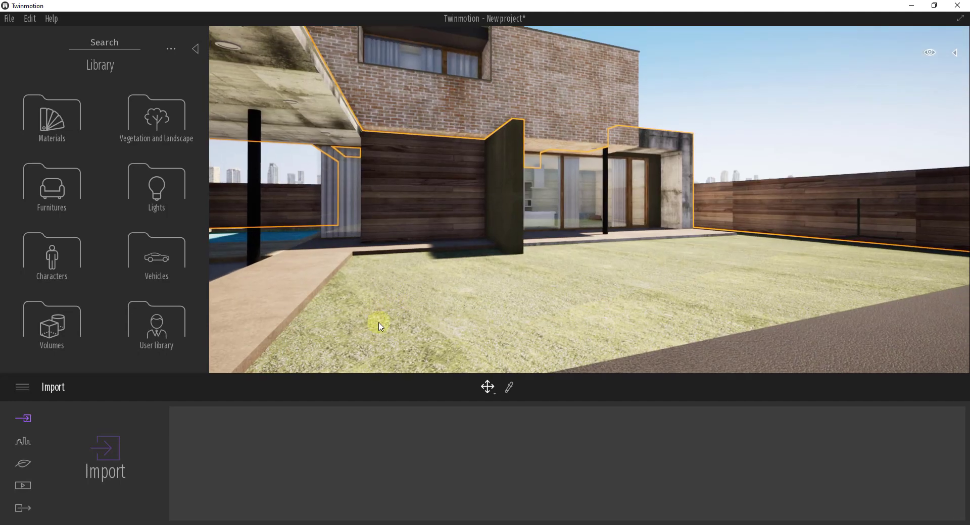
pyautogui.moveTo(488, 329); pyautogui.dragTo(577, 278)
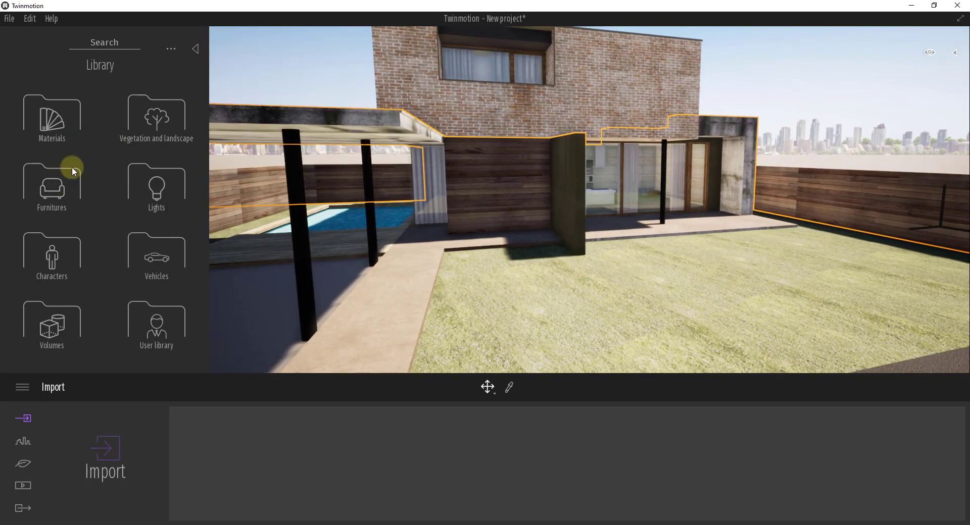
pyautogui.click(168, 126)
pyautogui.click(182, 183)
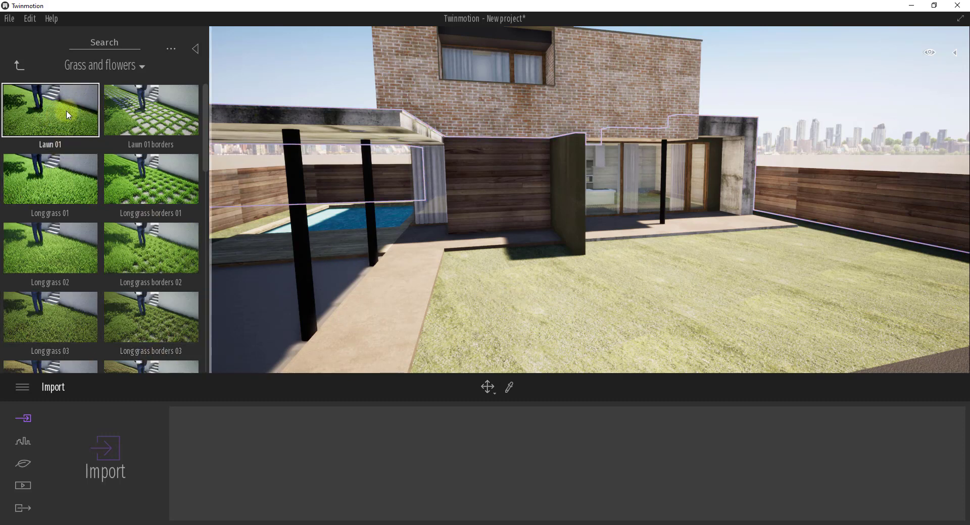
pyautogui.click(22, 463)
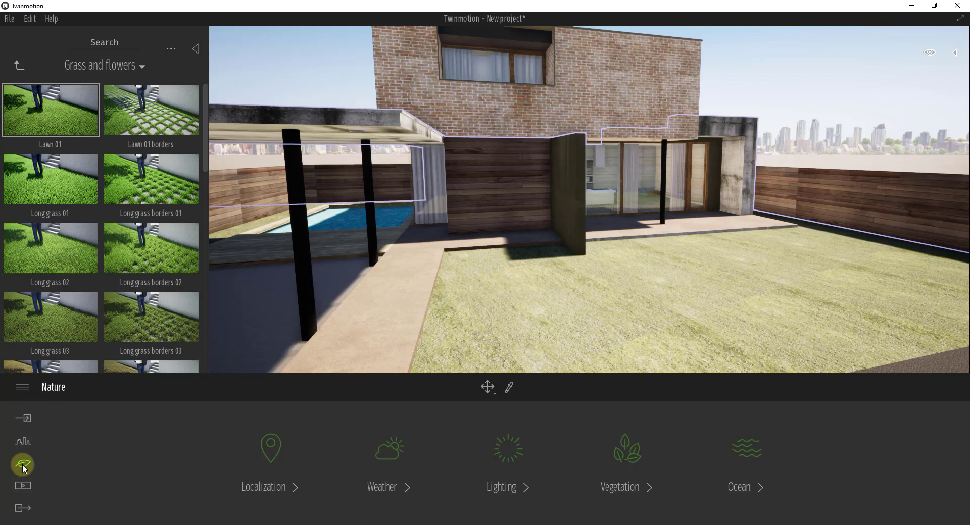
pyautogui.click(626, 446)
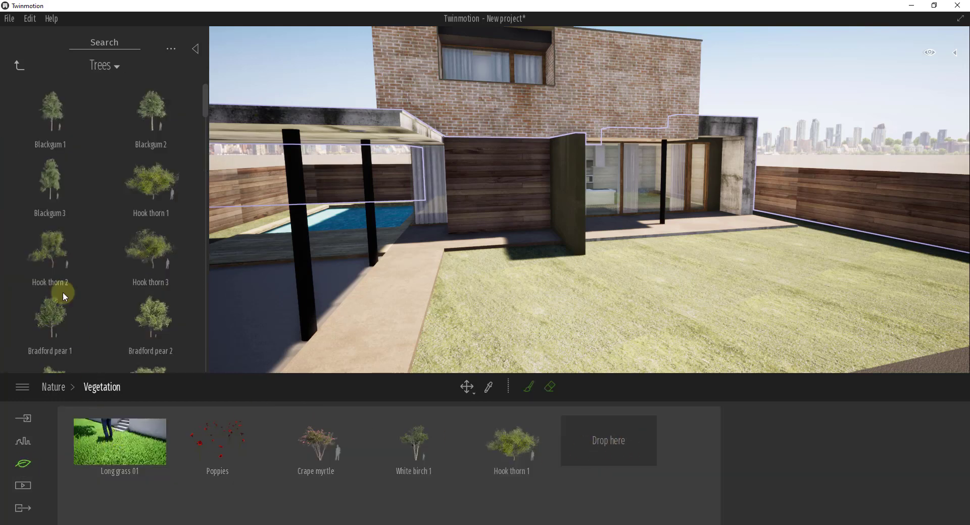
pyautogui.click(19, 70)
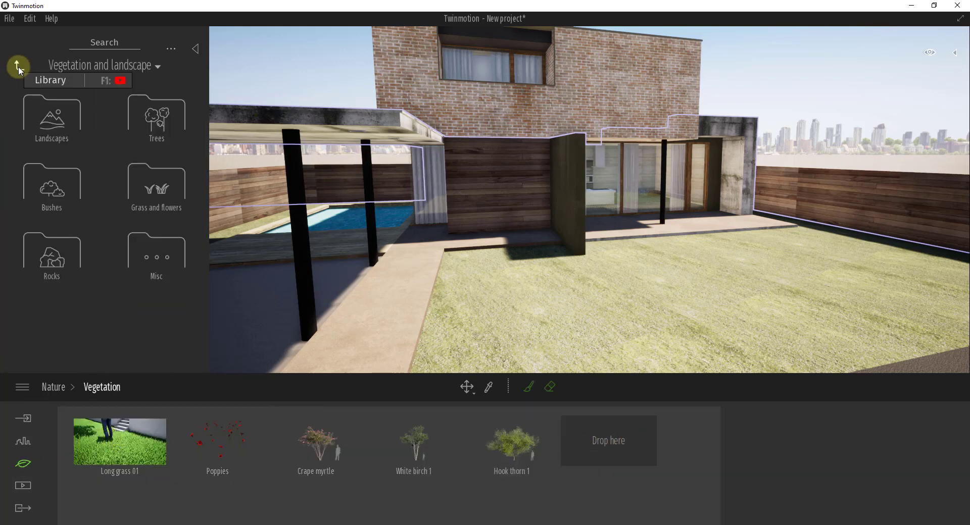
pyautogui.click(132, 178)
pyautogui.moveTo(54, 101)
pyautogui.mouseDown()
pyautogui.moveTo(580, 411)
pyautogui.moveTo(606, 437)
pyautogui.mouseUp()
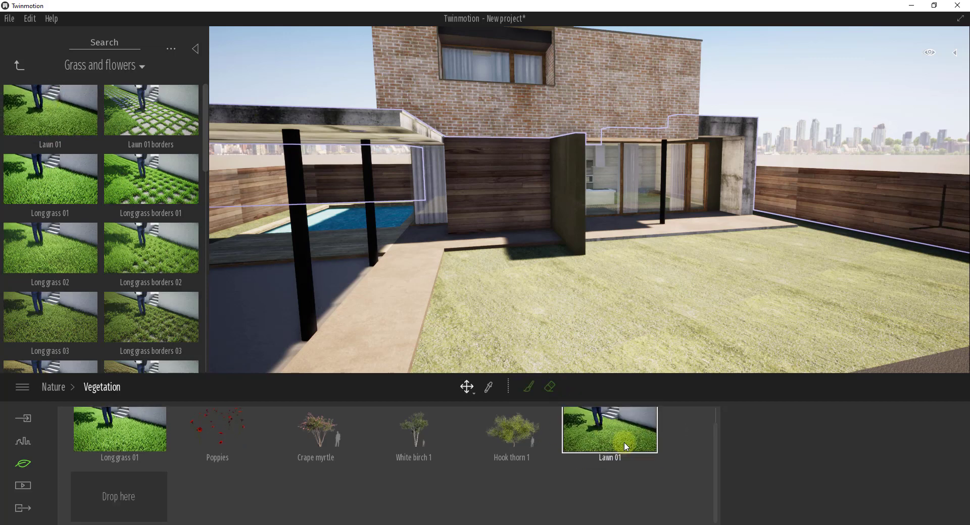
# Step: Paint Lawn 01 grass over the front yard with a brush diameter of 15 ft
pyautogui.click(526, 397)
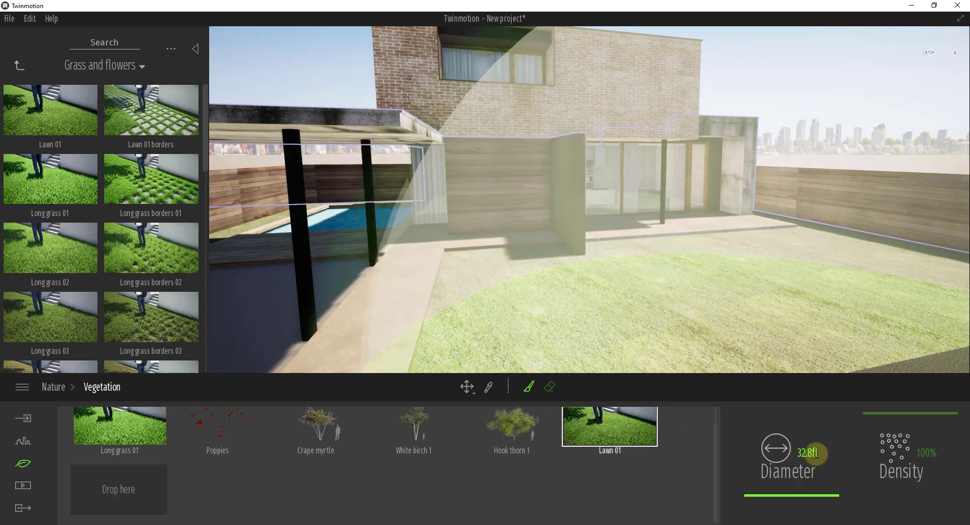
pyautogui.moveTo(818, 452); pyautogui.dragTo(784, 454)
pyautogui.write('6')
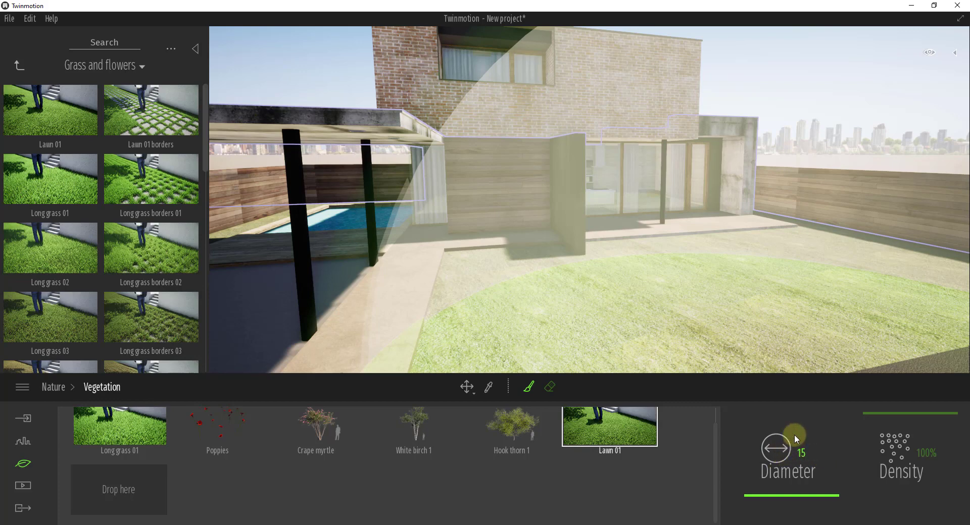
pyautogui.press('Tab')
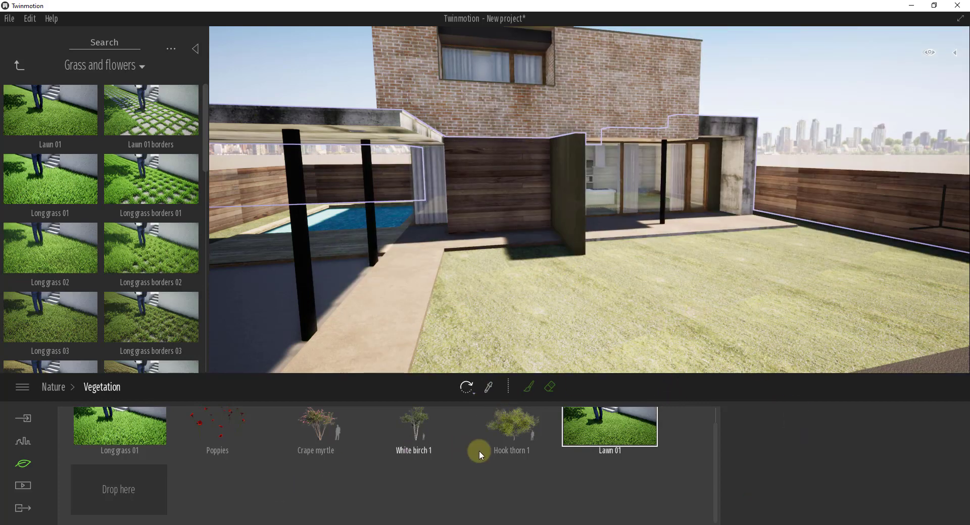
pyautogui.click(588, 434)
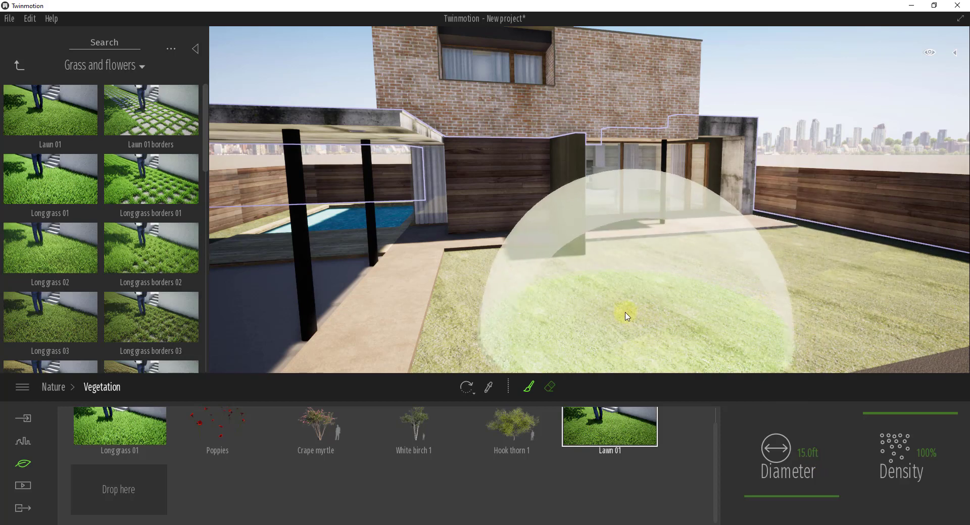
pyautogui.moveTo(628, 313)
pyautogui.mouseDown()
pyautogui.moveTo(613, 318)
pyautogui.moveTo(817, 264)
pyautogui.moveTo(494, 259)
pyautogui.moveTo(485, 305)
pyautogui.moveTo(684, 288)
pyautogui.mouseUp()
pyautogui.press('w')
pyautogui.moveTo(684, 289); pyautogui.dragTo(685, 287, button='right')
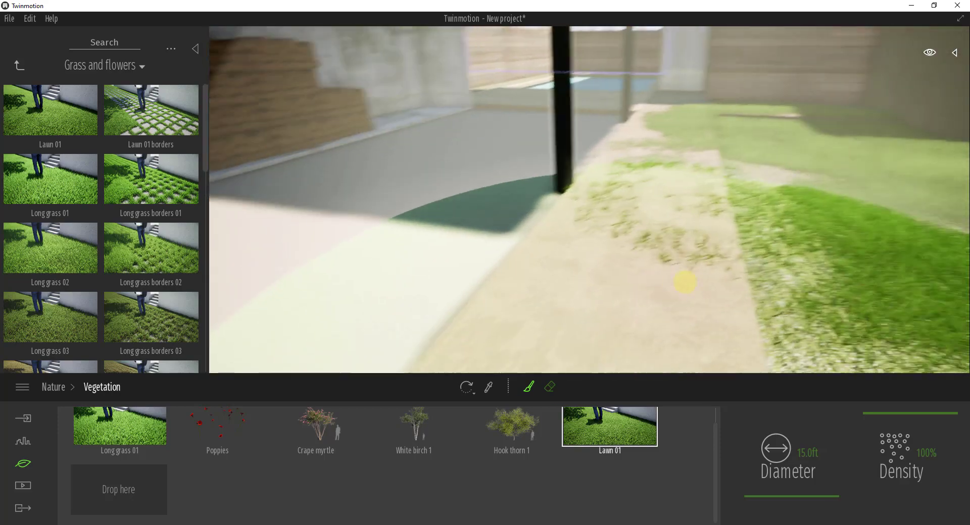
# Step: Erase the painted grass that spills onto the walkway and along its edge
pyautogui.press('d')
pyautogui.moveTo(532, 217); pyautogui.dragTo(508, 210, button='right')
pyautogui.press('a')
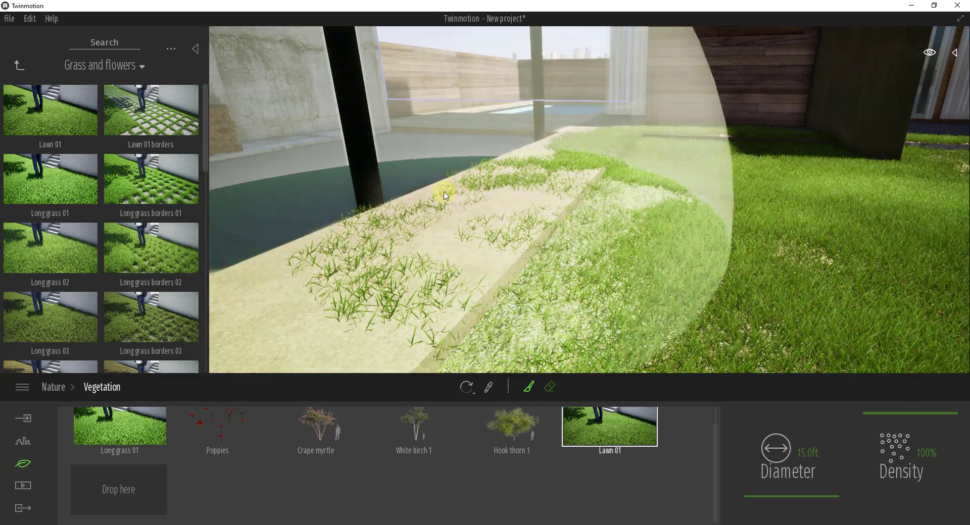
pyautogui.moveTo(444, 196)
pyautogui.mouseDown()
pyautogui.moveTo(613, 212)
pyautogui.moveTo(736, 199)
pyautogui.moveTo(850, 212)
pyautogui.moveTo(811, 230)
pyautogui.mouseUp()
pyautogui.press('a')
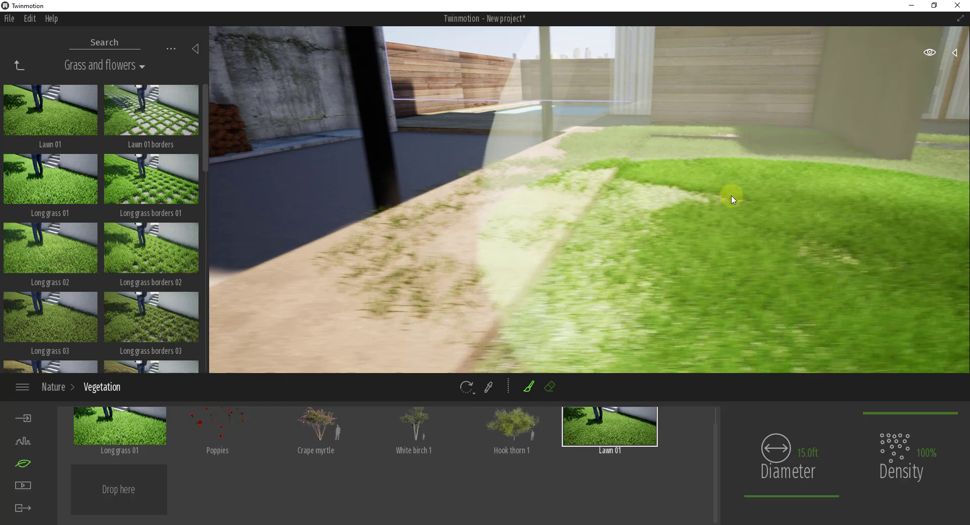
pyautogui.press('a')
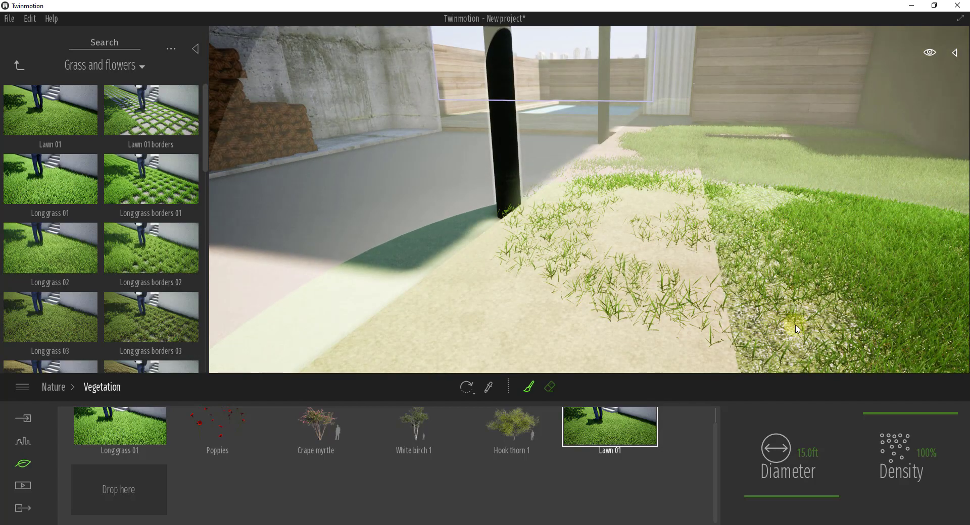
pyautogui.press('d')
pyautogui.moveTo(792, 322); pyautogui.dragTo(774, 234, button='right')
pyautogui.click(551, 388)
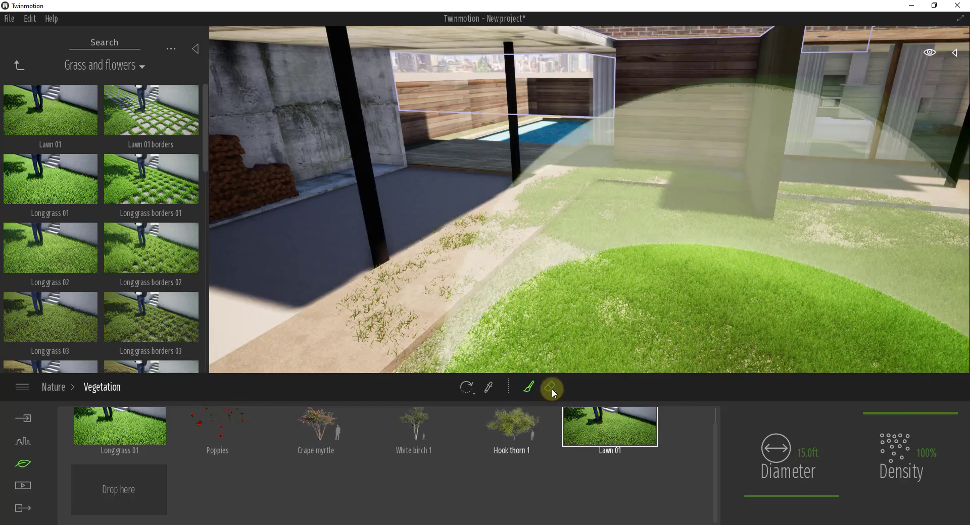
pyautogui.moveTo(624, 255)
pyautogui.mouseDown()
pyautogui.moveTo(589, 195)
pyautogui.moveTo(495, 242)
pyautogui.moveTo(112, 81)
pyautogui.moveTo(525, 301)
pyautogui.mouseUp()
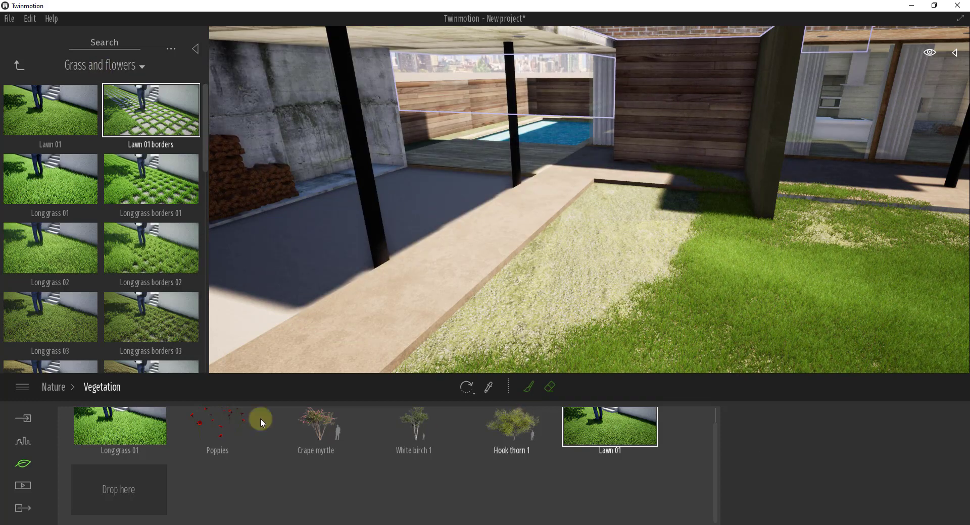
# Step: Add Lawn 01 borders to the vegetation paint set and paint it over the bare ground beside the walkway
pyautogui.moveTo(151, 119); pyautogui.dragTo(119, 489)
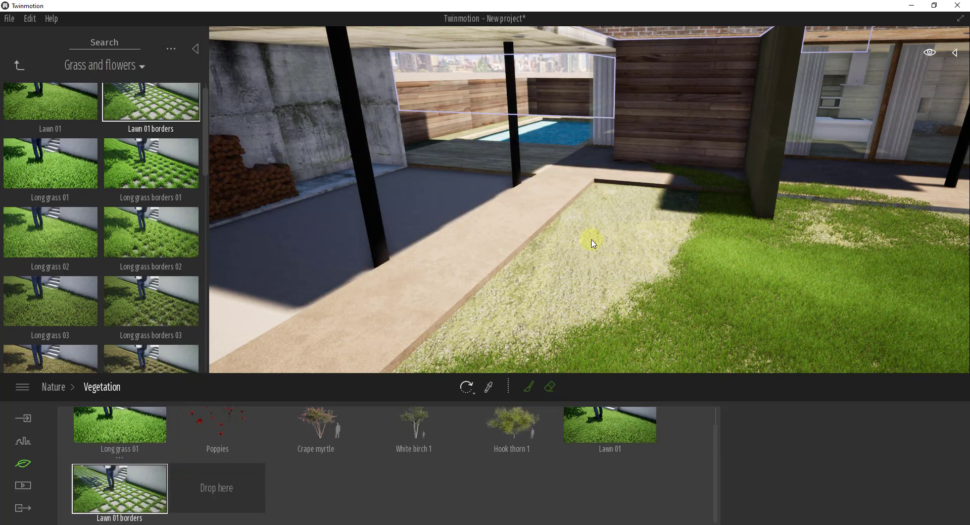
pyautogui.click(133, 487)
pyautogui.moveTo(646, 283)
pyautogui.mouseDown()
pyautogui.moveTo(699, 281)
pyautogui.moveTo(687, 300)
pyautogui.mouseUp()
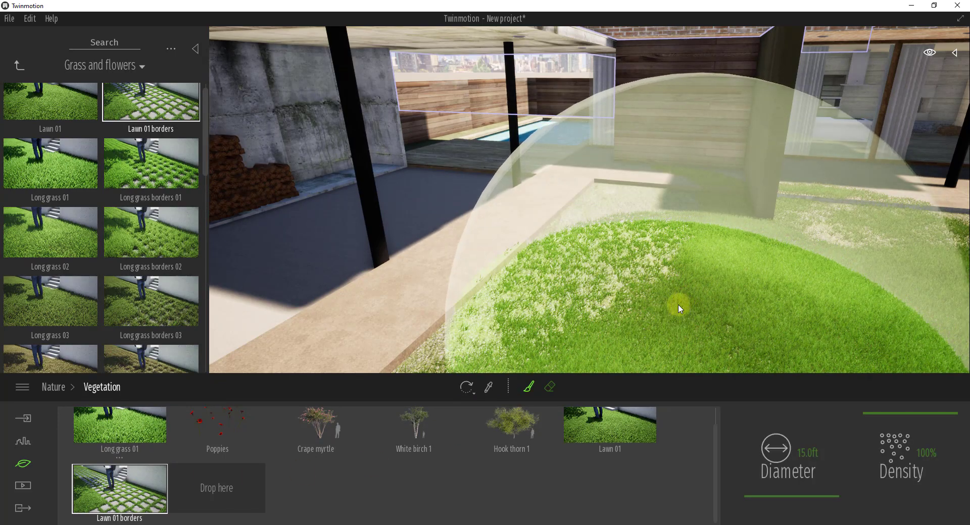
pyautogui.moveTo(692, 257); pyautogui.dragTo(552, 229)
pyautogui.scroll(4, 554, 229)
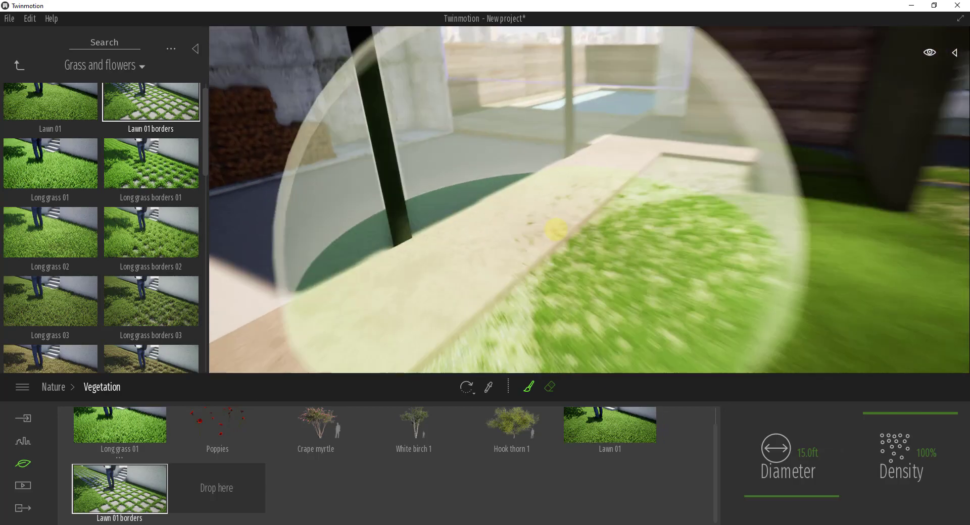
pyautogui.scroll(-5, 685, 245)
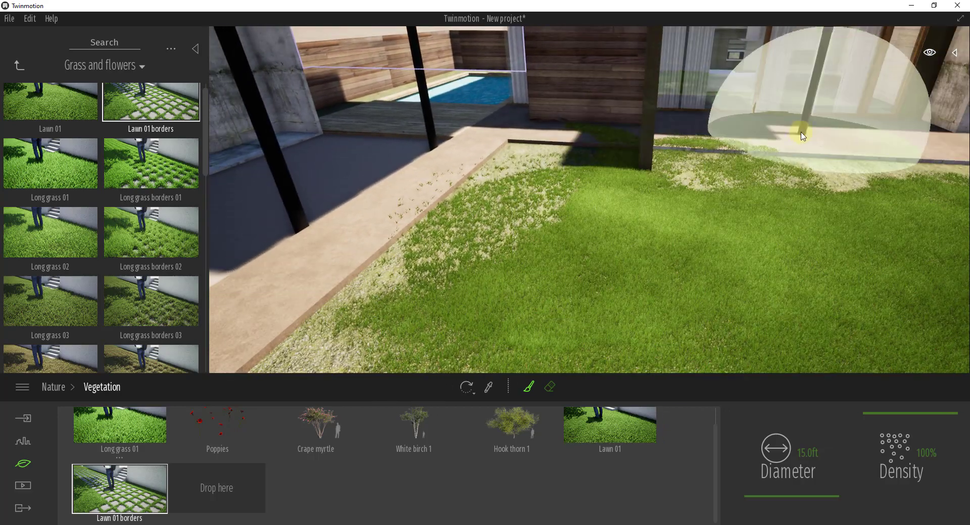
pyautogui.scroll(-1, 632, 214)
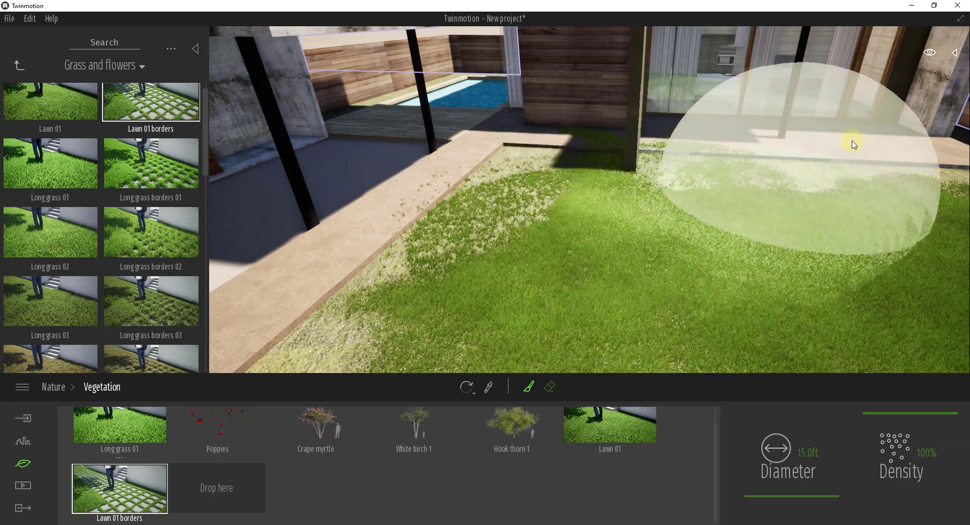
pyautogui.moveTo(543, 218)
pyautogui.mouseDown()
pyautogui.moveTo(536, 253)
pyautogui.moveTo(584, 249)
pyautogui.moveTo(569, 273)
pyautogui.moveTo(578, 255)
pyautogui.moveTo(599, 251)
pyautogui.mouseUp()
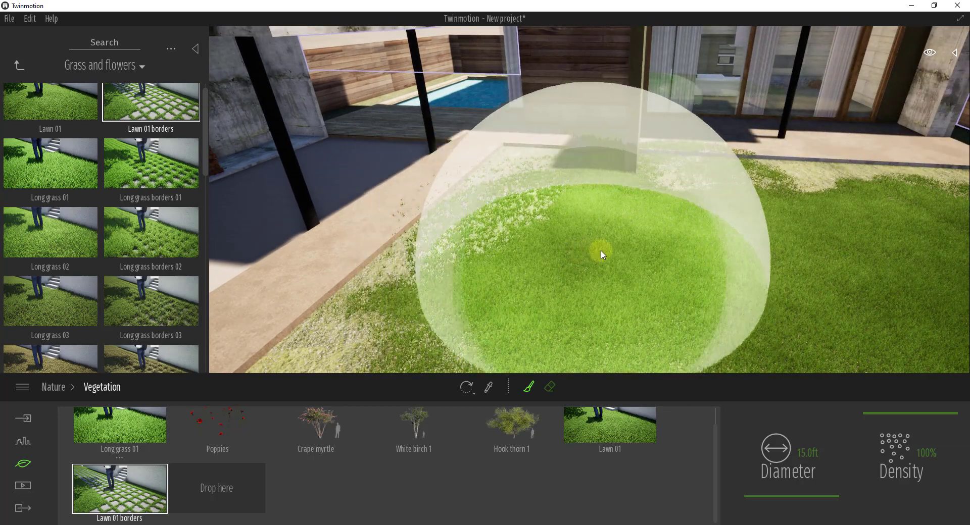
pyautogui.moveTo(599, 251)
pyautogui.mouseDown(button='right')
pyautogui.moveTo(621, 253)
pyautogui.moveTo(818, 119)
pyautogui.mouseUp(button='right')
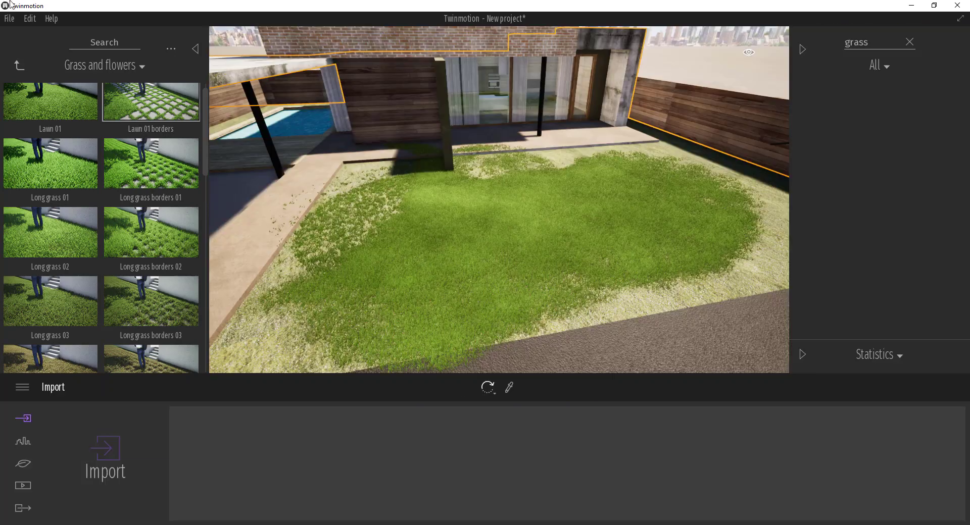
# Step: Start a new project without saving the current one
pyautogui.click(8, 19)
pyautogui.click(23, 32)
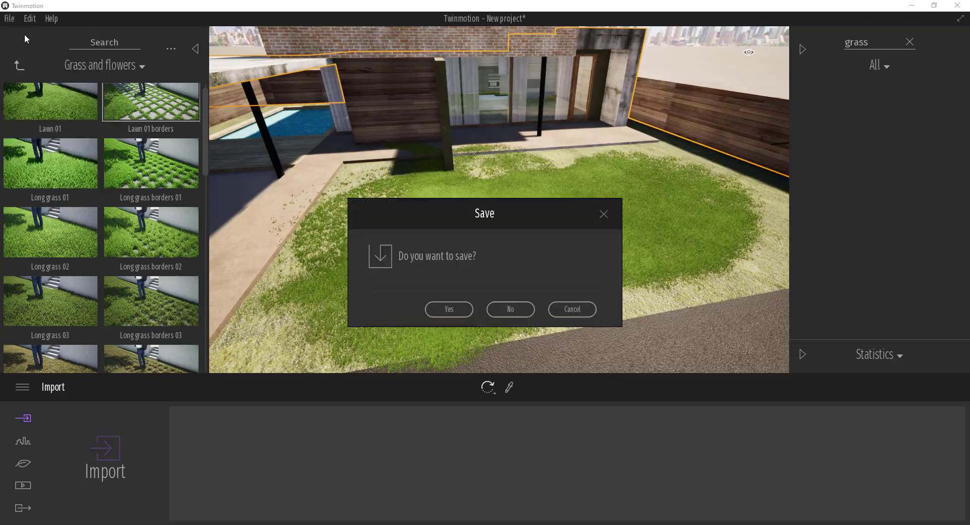
pyautogui.click(510, 310)
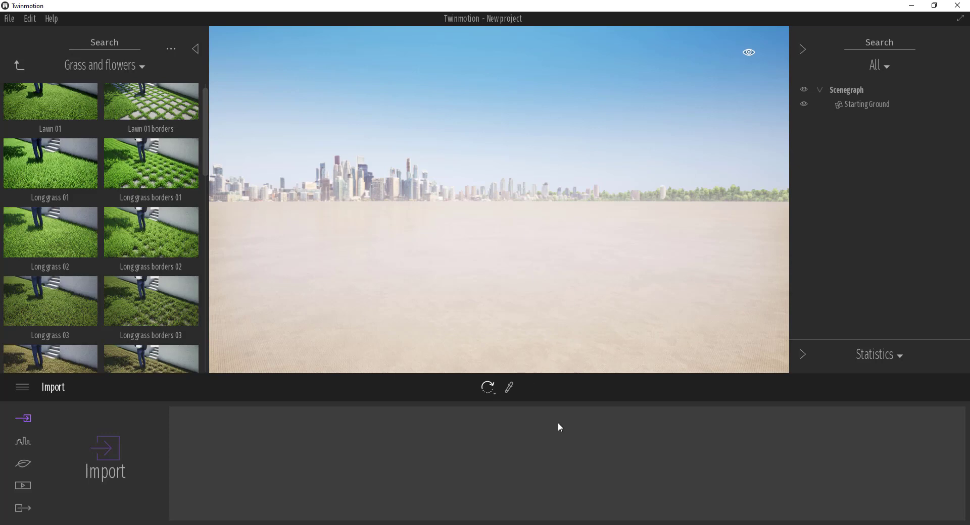
# Step: Switch to SketchUp and select the front-yard lawn face together with its boundary edges
pyautogui.moveTo(704, 520)
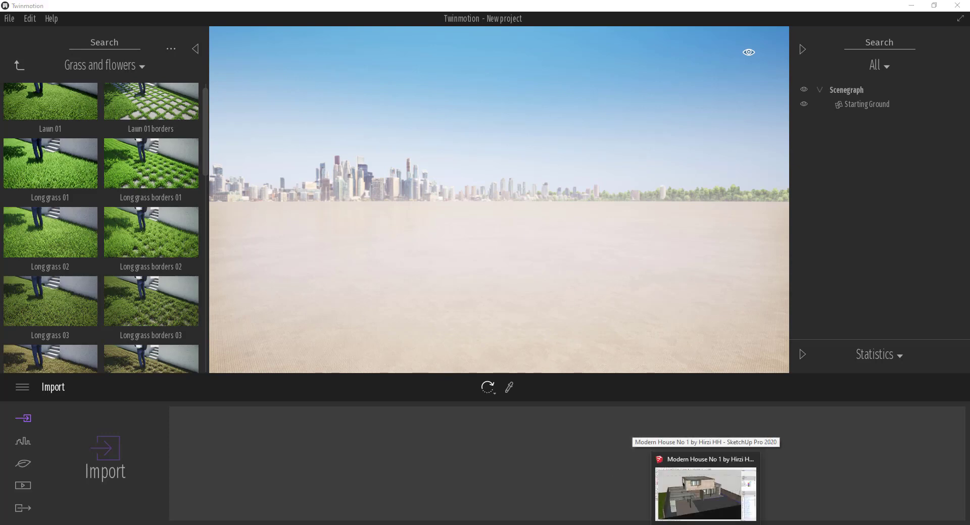
pyautogui.click(704, 487)
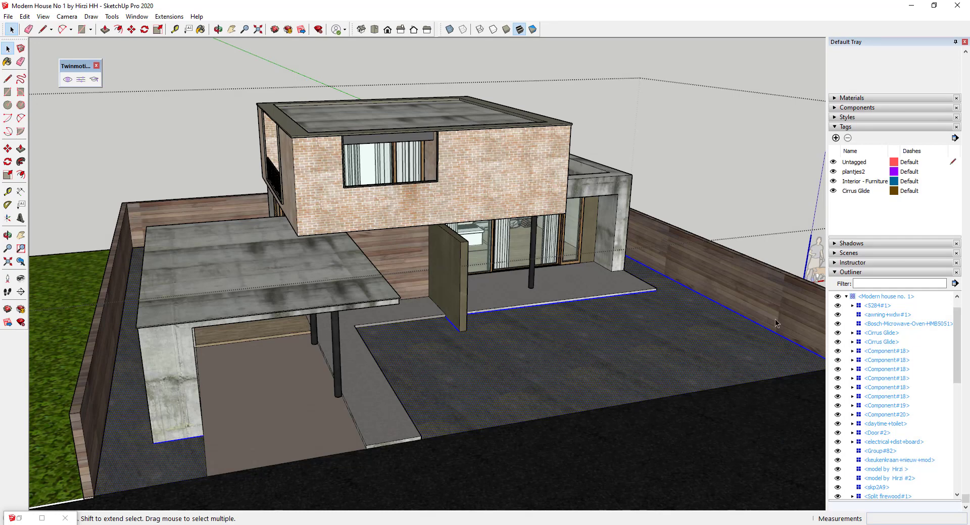
pyautogui.click(143, 99)
pyautogui.click(495, 192)
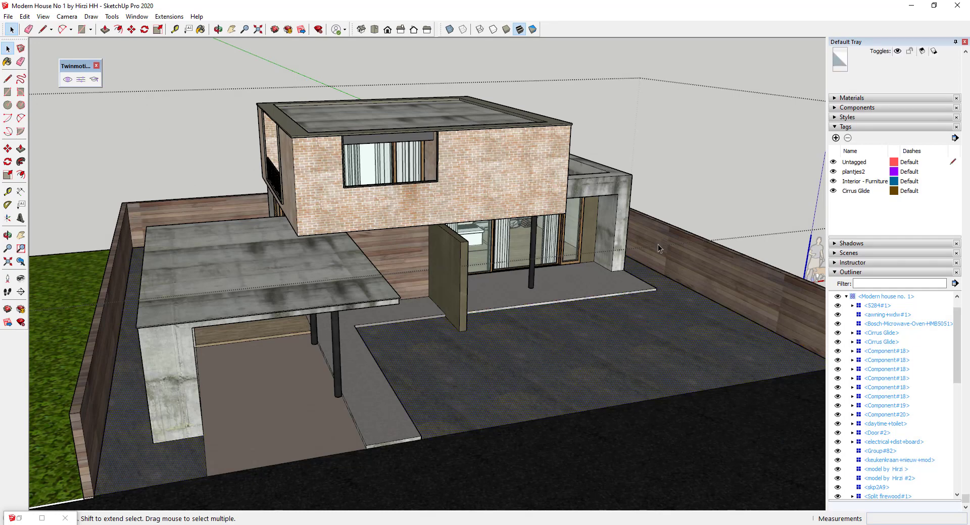
pyautogui.click(629, 355)
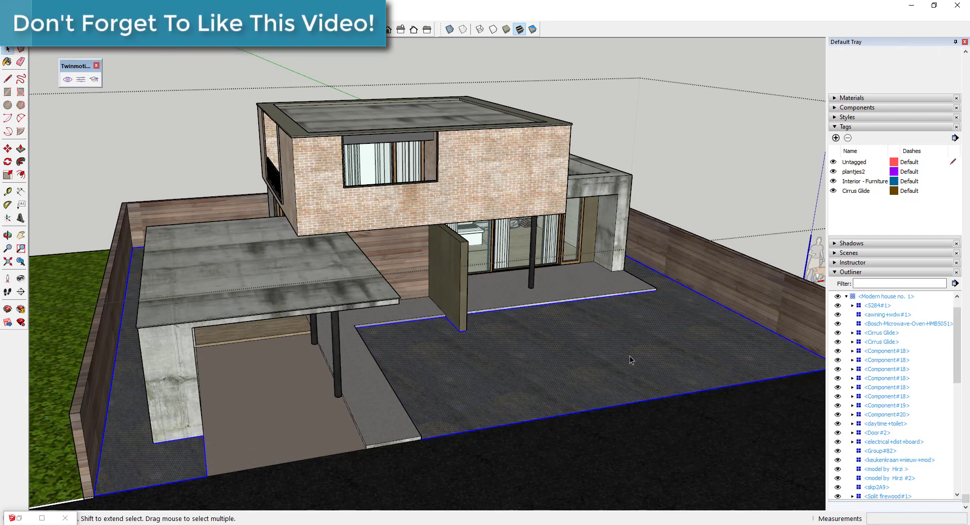
# Step: Group the selected front-yard lawn face and edges, and rename the group Grass Material
pyautogui.rightClick(629, 355)
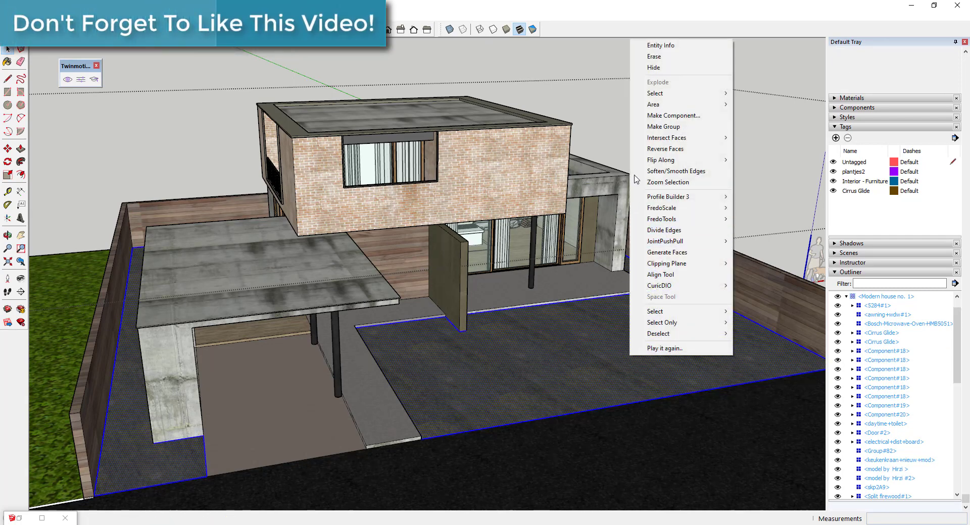
pyautogui.click(659, 126)
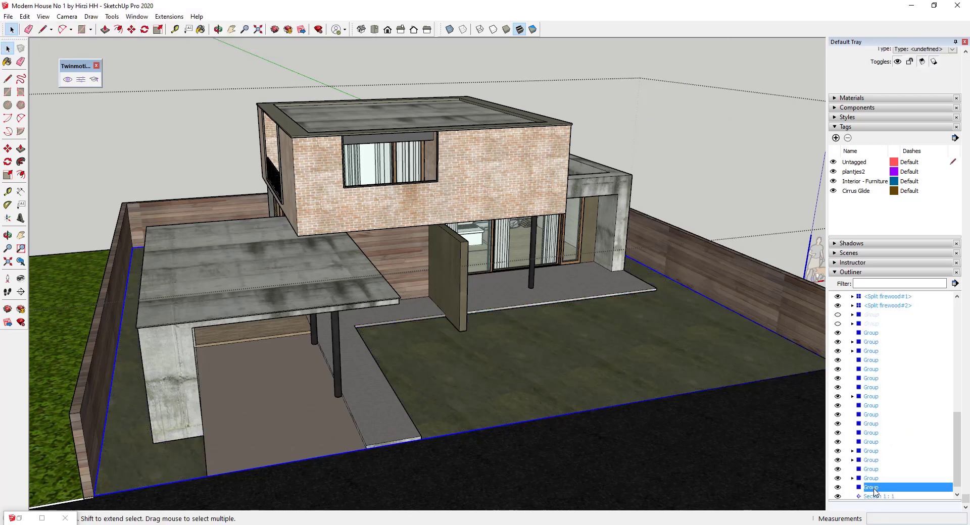
pyautogui.rightClick(874, 491)
pyautogui.click(892, 483)
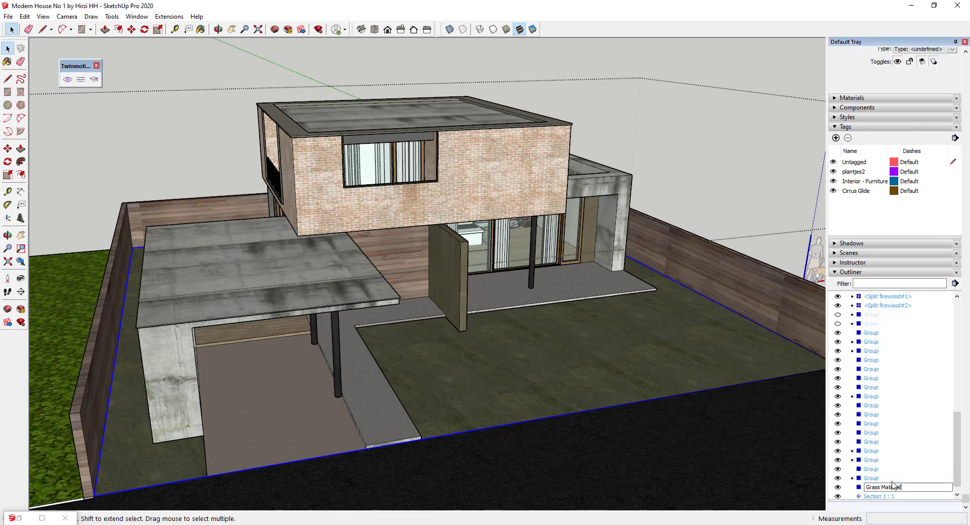
pyautogui.press('Return')
# Step: Make a group from the face and boundary edges of the bright green plot outside the side fence
pyautogui.rightClick(385, 307)
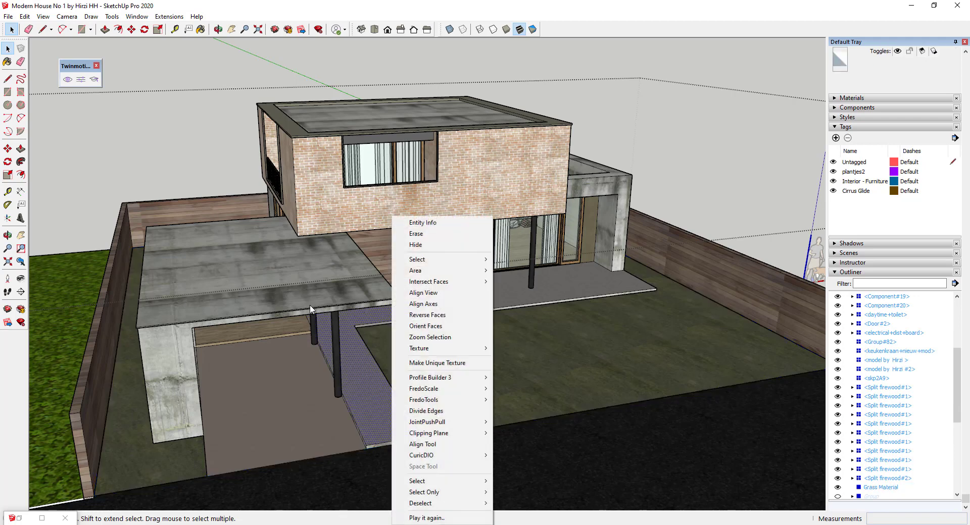
pyautogui.click(126, 117)
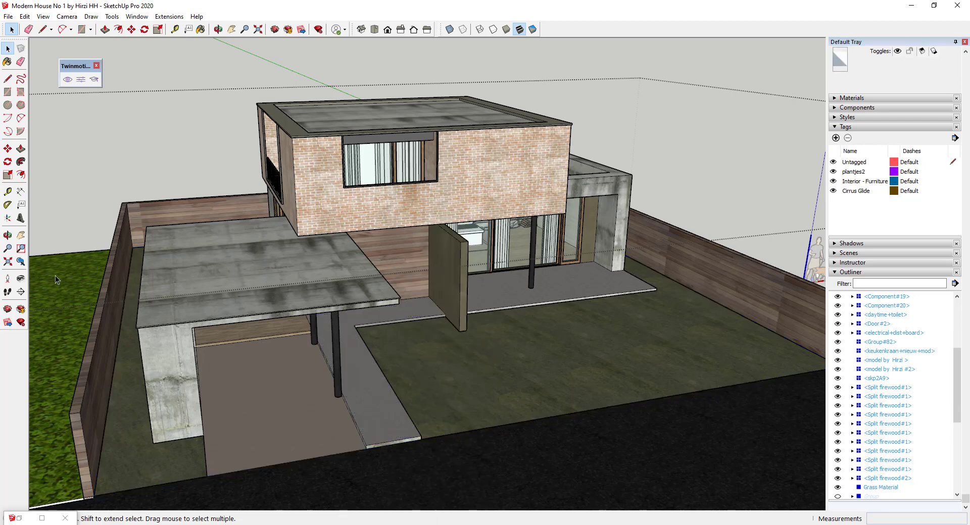
pyautogui.click(21, 279)
pyautogui.moveTo(221, 253); pyautogui.dragTo(81, 296)
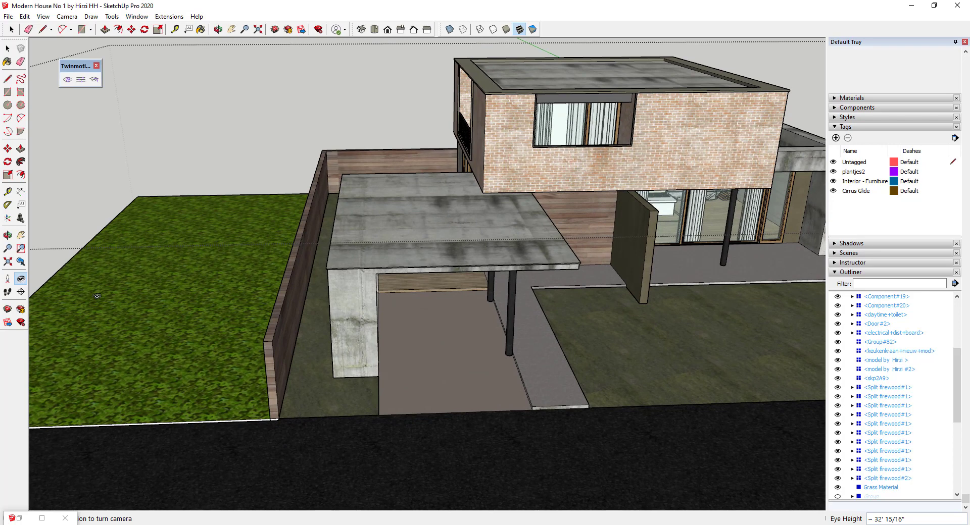
pyautogui.press('space')
pyautogui.rightClick(115, 298)
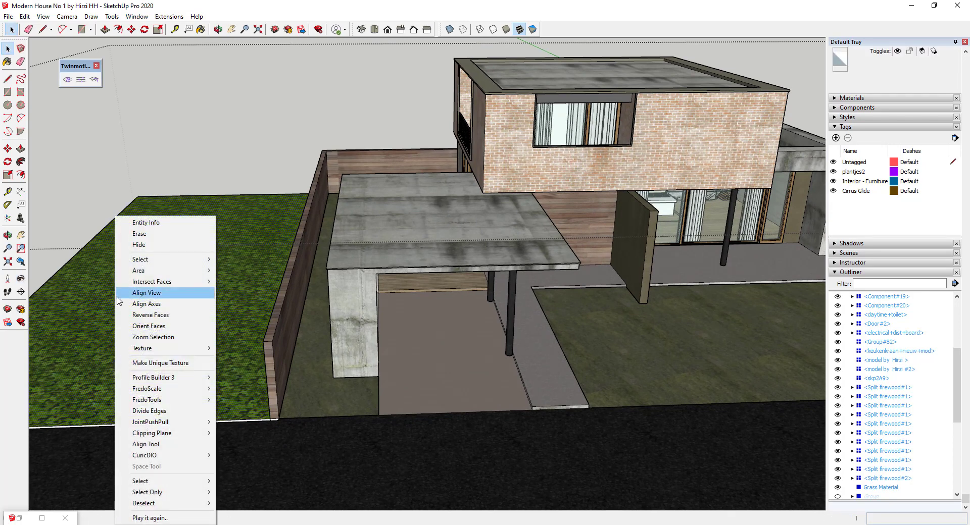
pyautogui.click(101, 297)
pyautogui.rightClick(102, 297)
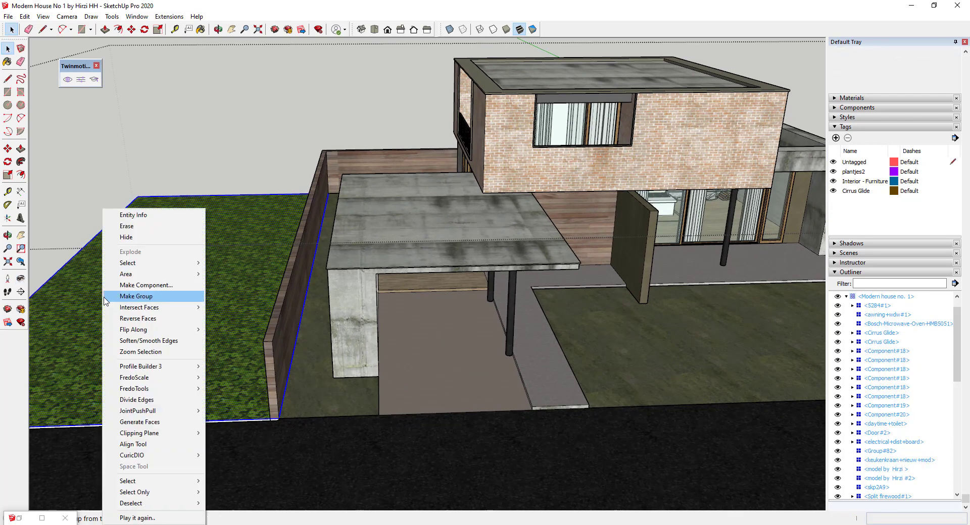
pyautogui.click(144, 298)
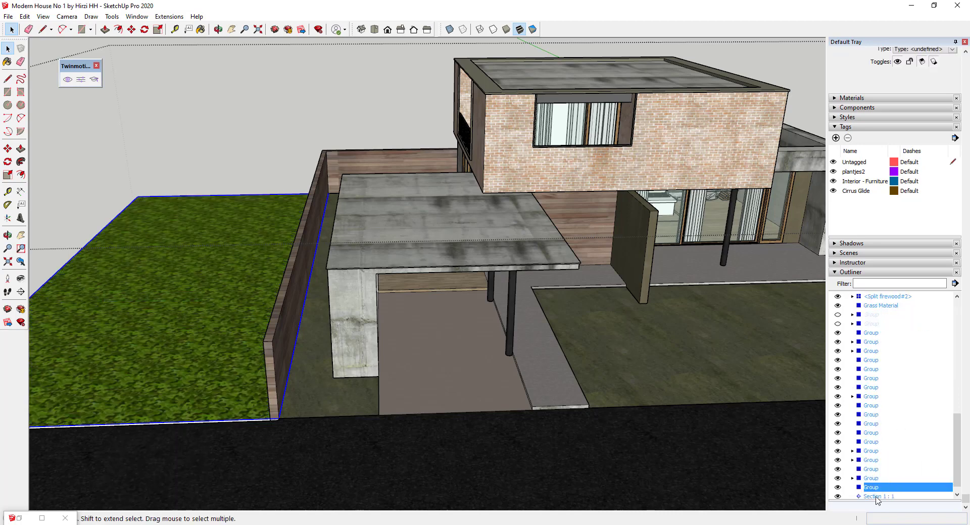
# Step: Rename the outer plot's new group as Grass Material for Weeds
pyautogui.rightClick(877, 488)
pyautogui.click(893, 479)
pyautogui.write('Grass Materail')
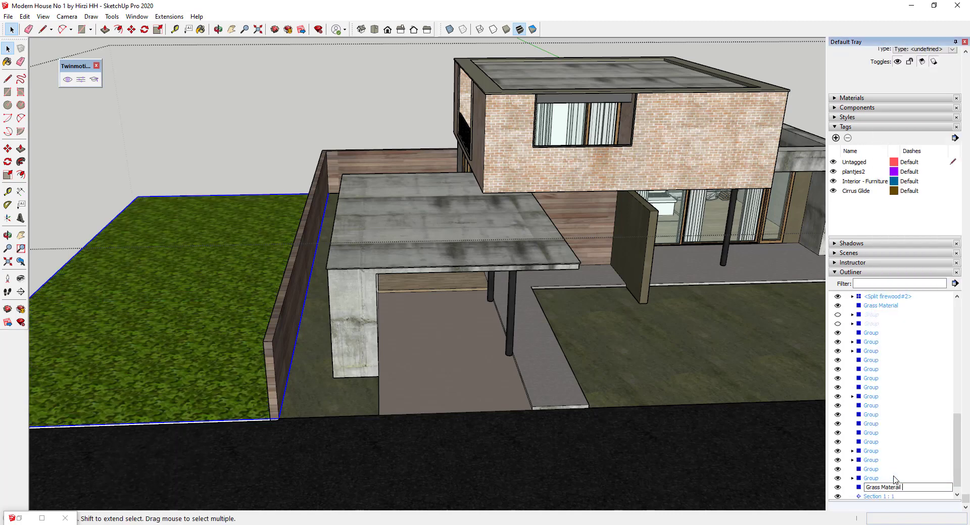
pyautogui.write(' for Weeds')
pyautogui.press('Return')
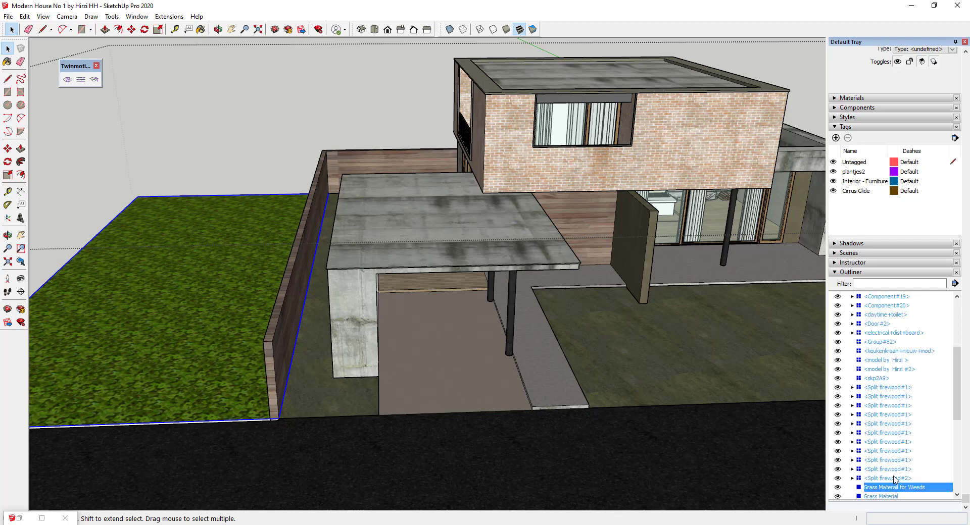
# Step: Check which surfaces the Grass Material and Grass Material for Weeds groups cover by selecting each in turn
pyautogui.click(334, 380)
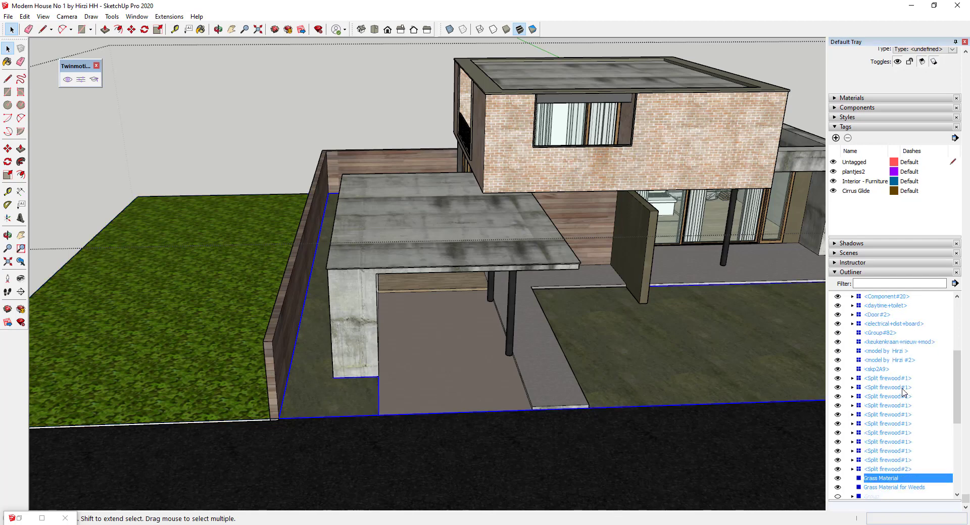
pyautogui.click(899, 487)
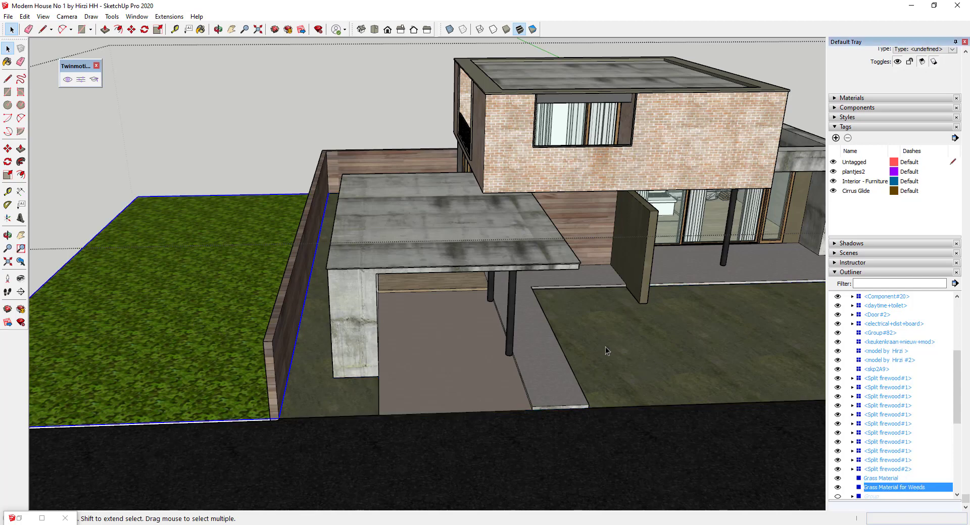
pyautogui.moveTo(674, 323); pyautogui.dragTo(679, 305, button='middle')
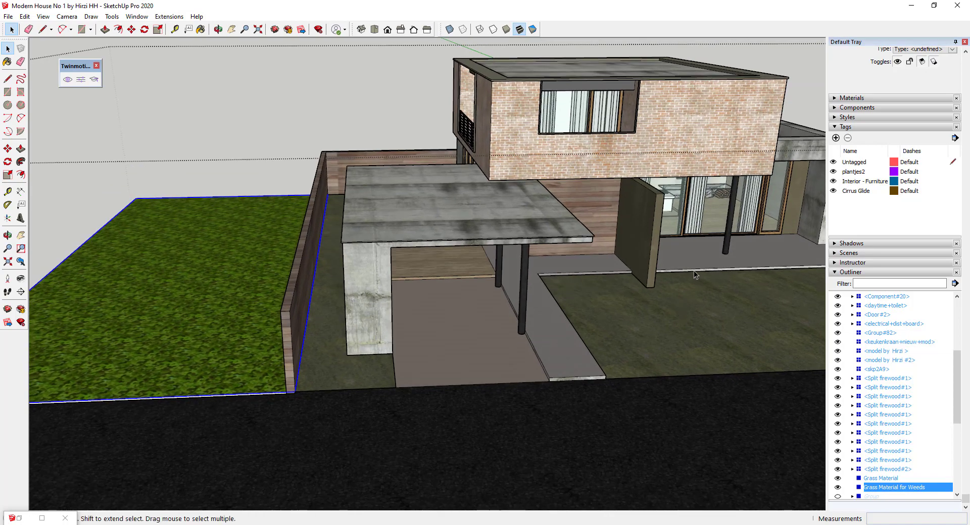
pyautogui.keyDown('shift'); pyautogui.moveTo(674, 266); pyautogui.dragTo(594, 277, button='middle'); pyautogui.keyUp('shift')
pyautogui.moveTo(631, 272); pyautogui.dragTo(637, 264, button='middle')
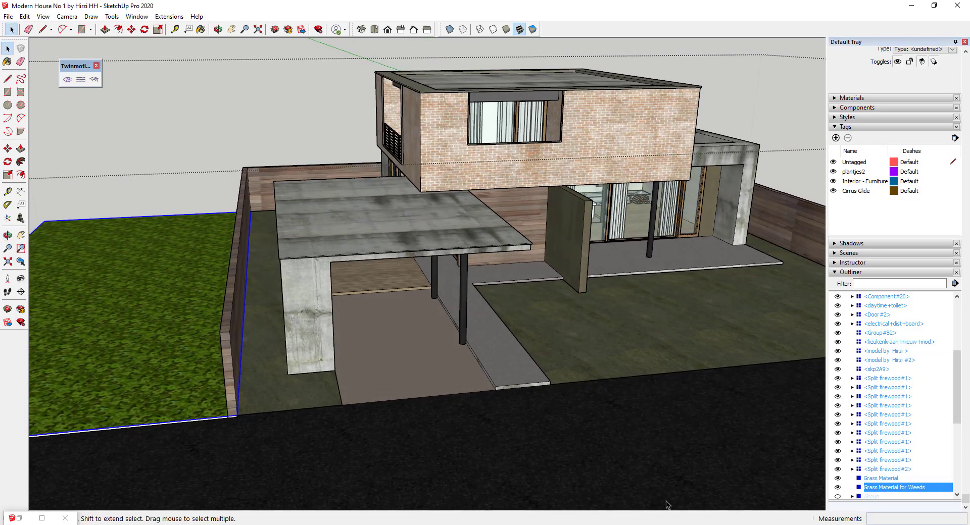
pyautogui.hotkey('alt', 'Tab')
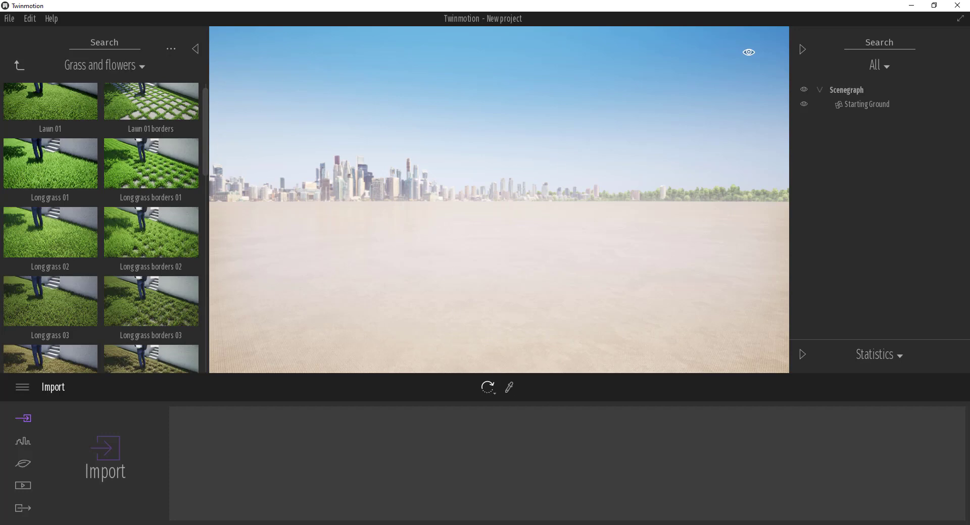
pyautogui.hotkey('alt', 'Tab')
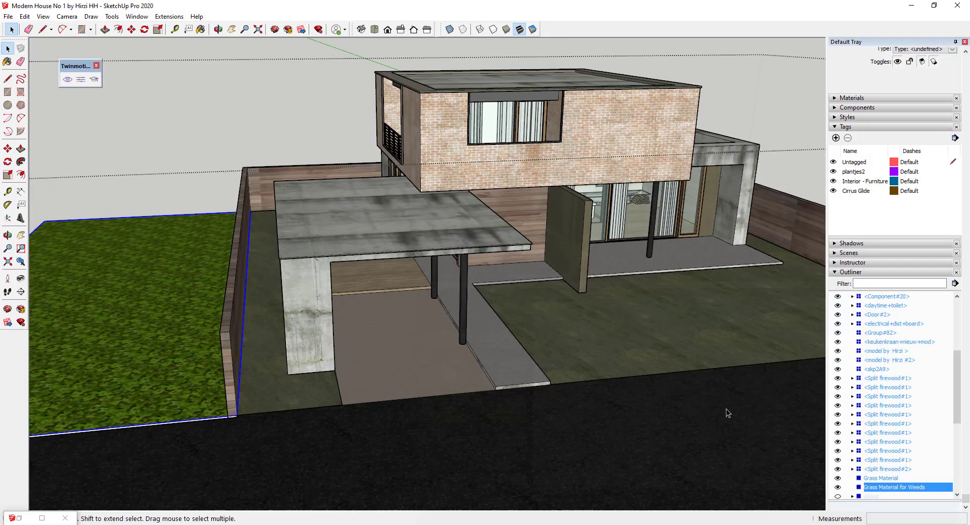
# Step: Set the Collapse option of the Twinmotion synchronization settings to None and save the settings as defaults
pyautogui.click(81, 80)
pyautogui.click(487, 205)
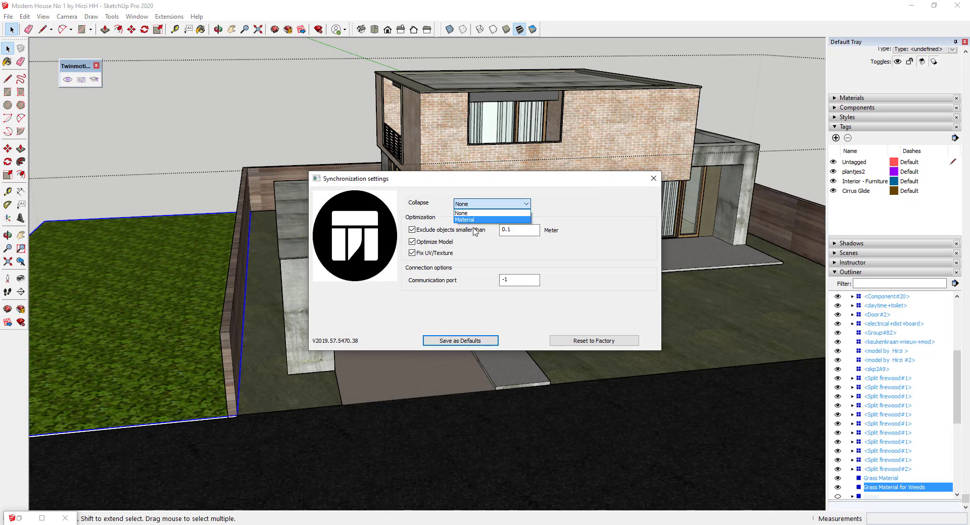
pyautogui.click(474, 220)
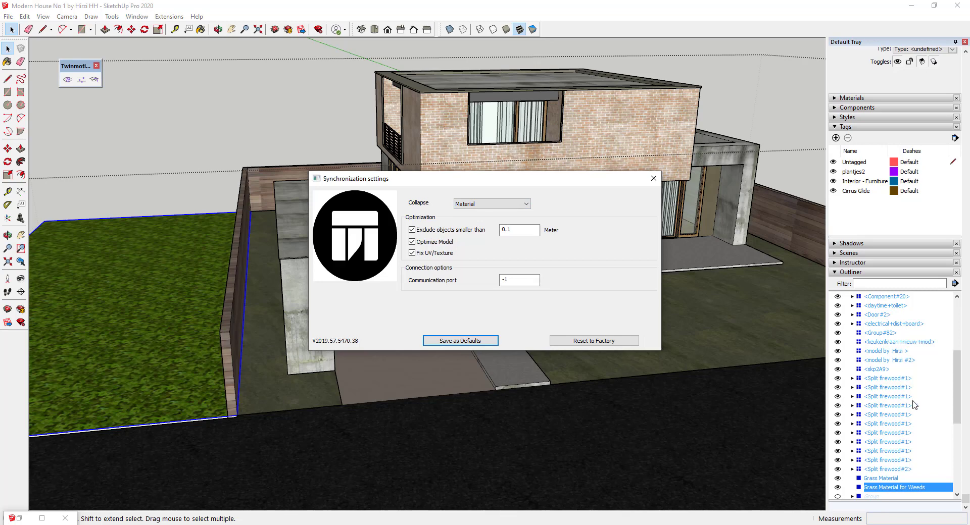
pyautogui.click(472, 204)
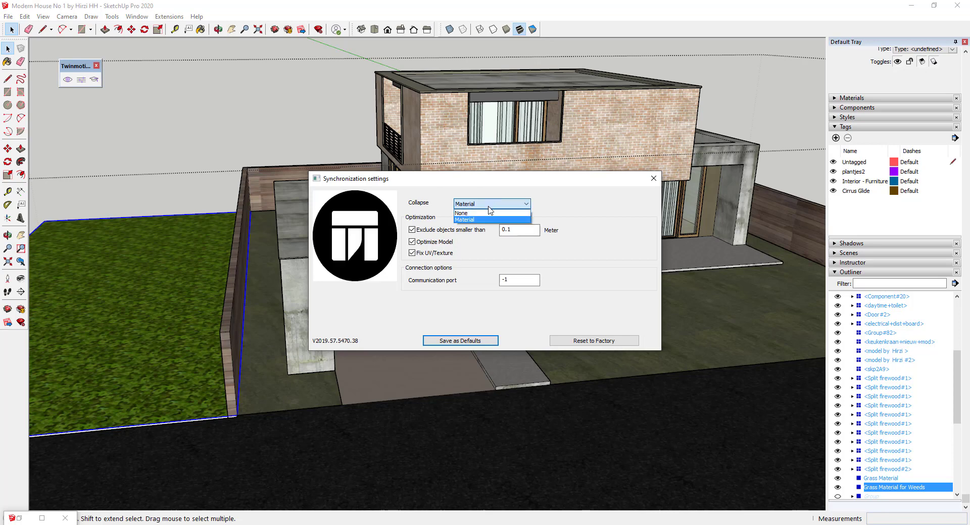
pyautogui.click(487, 213)
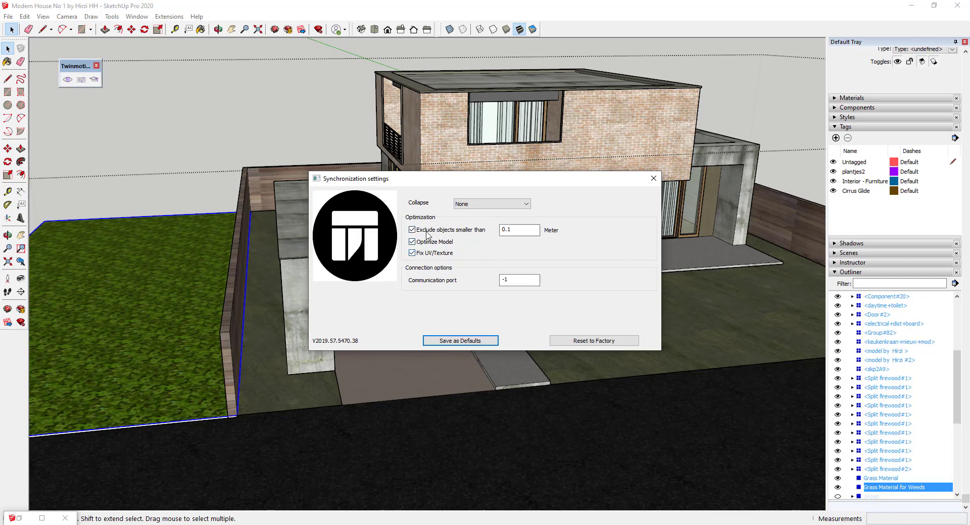
pyautogui.click(458, 341)
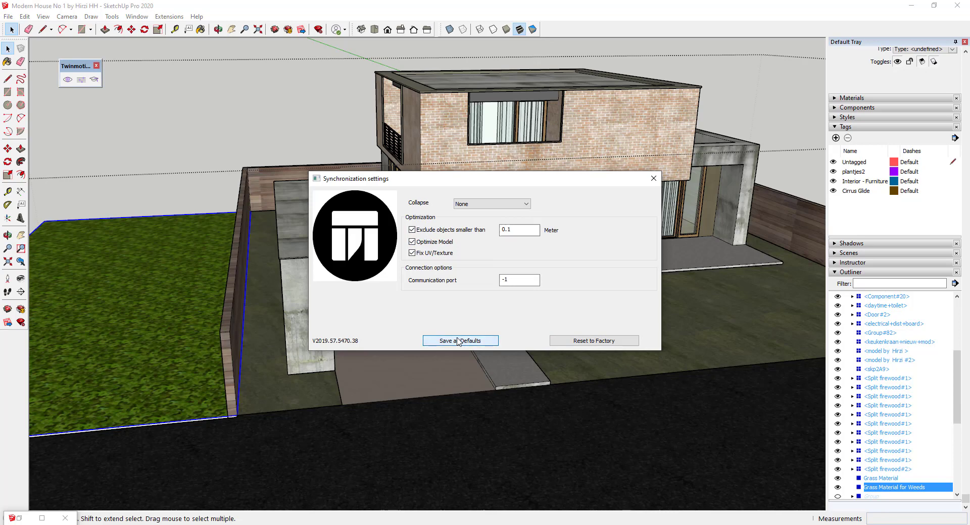
pyautogui.click(653, 178)
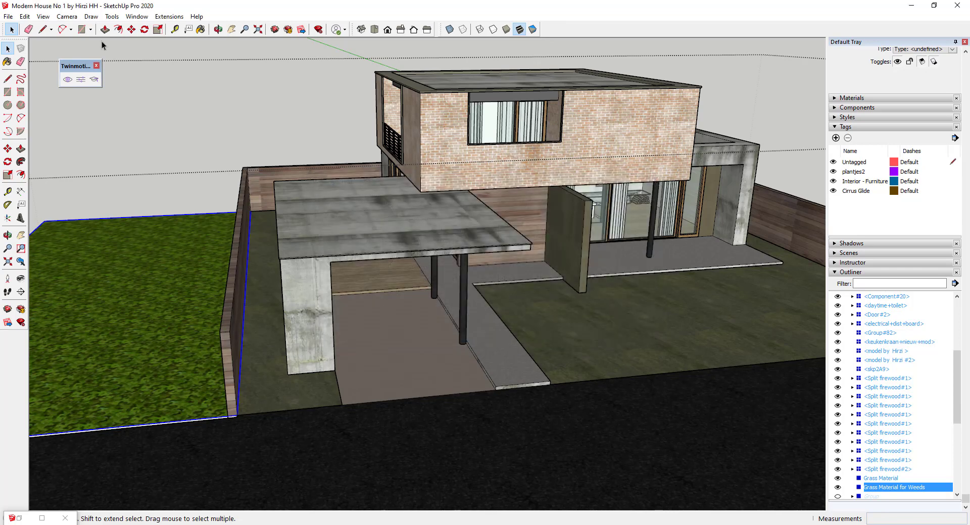
# Step: Synchronize the SketchUp model through DirectLink into the existing Twinmotion project
pyautogui.click(67, 80)
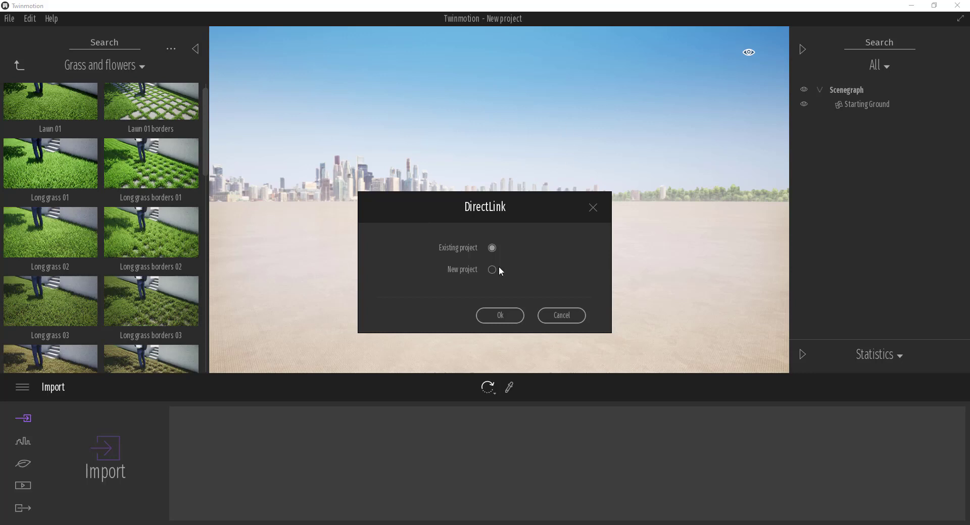
pyautogui.click(500, 315)
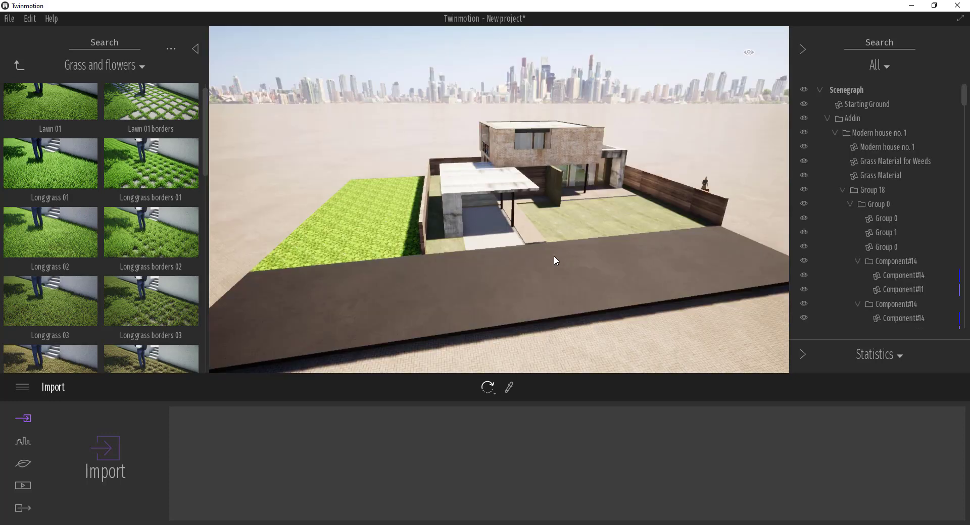
# Step: Search the Scenegraph for "grass", check both grass surfaces, and select Grass Material
pyautogui.click(872, 42)
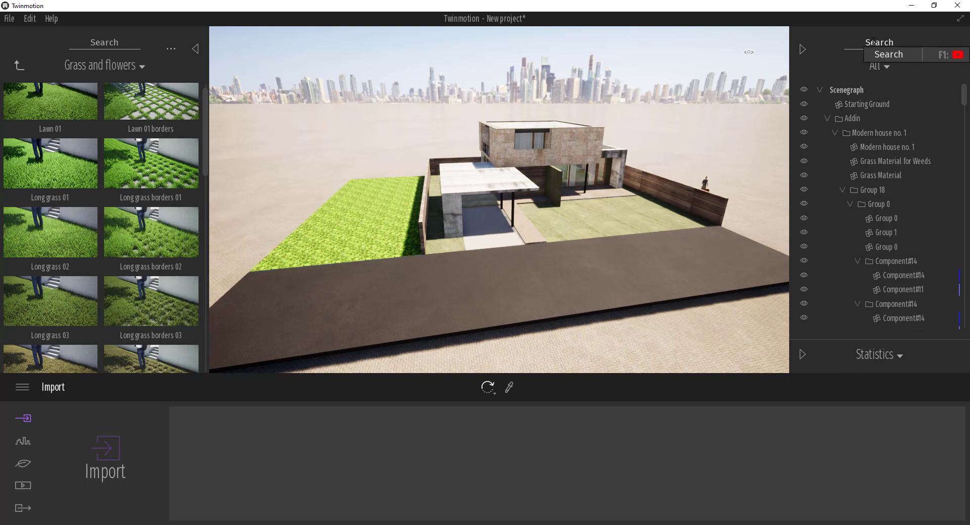
pyautogui.write('grass')
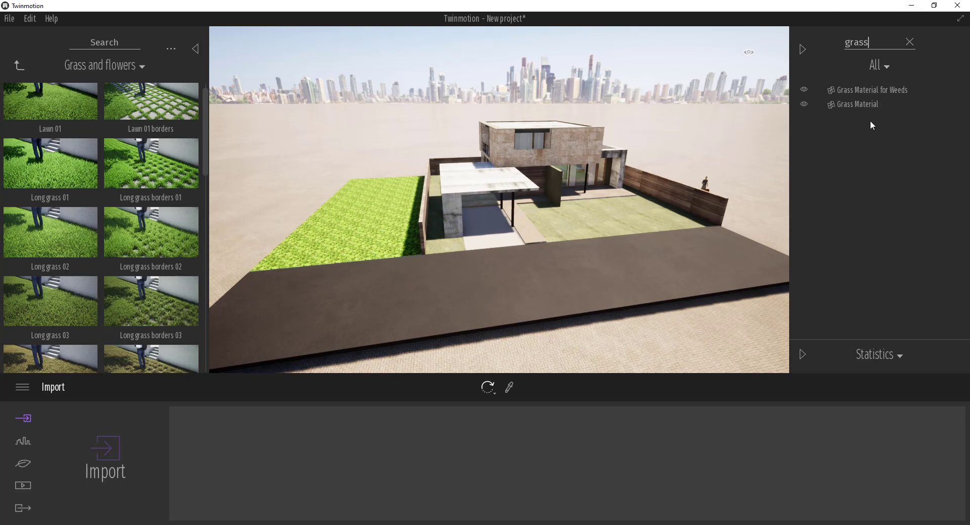
pyautogui.click(859, 105)
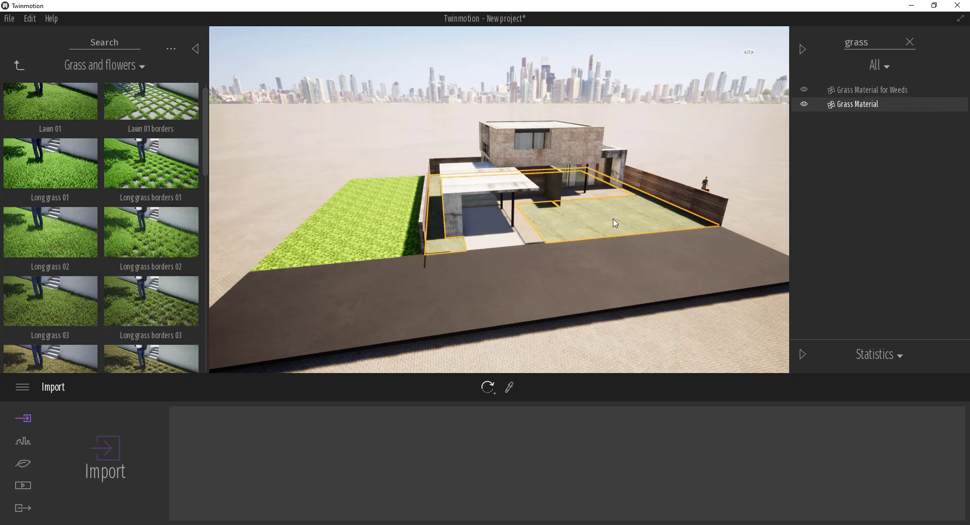
pyautogui.click(858, 92)
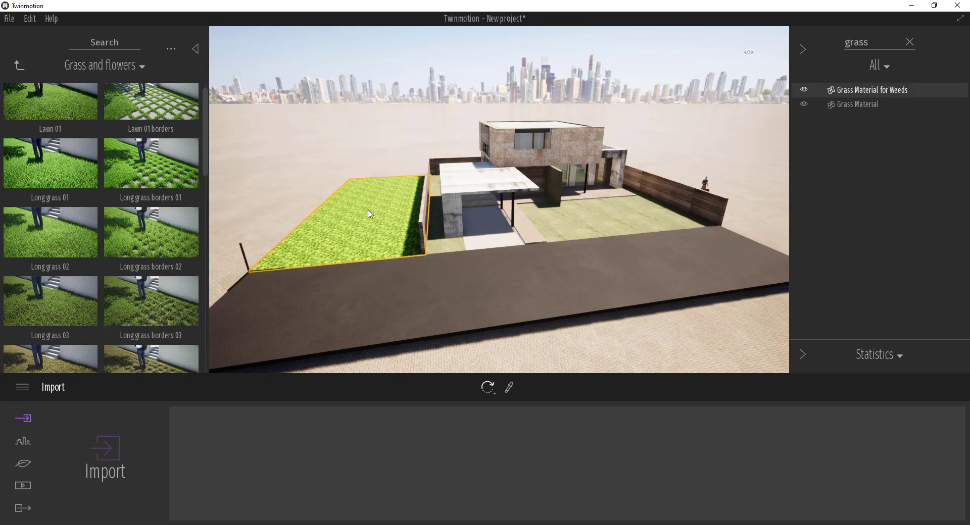
pyautogui.click(870, 104)
pyautogui.moveTo(649, 245); pyautogui.dragTo(621, 227, button='right')
pyautogui.press('w')
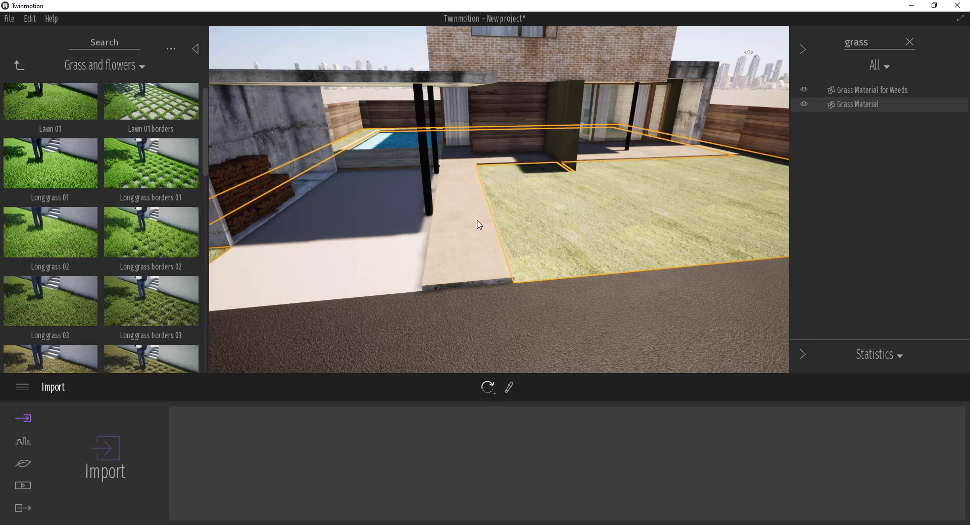
# Step: Isolate the Grass Material surface from the rest of the scene
pyautogui.rightClick(851, 106)
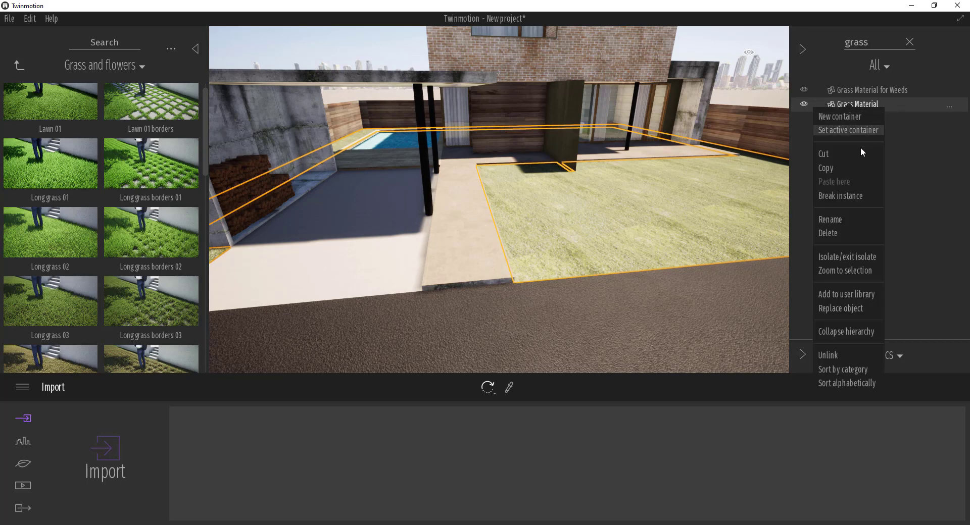
pyautogui.click(846, 259)
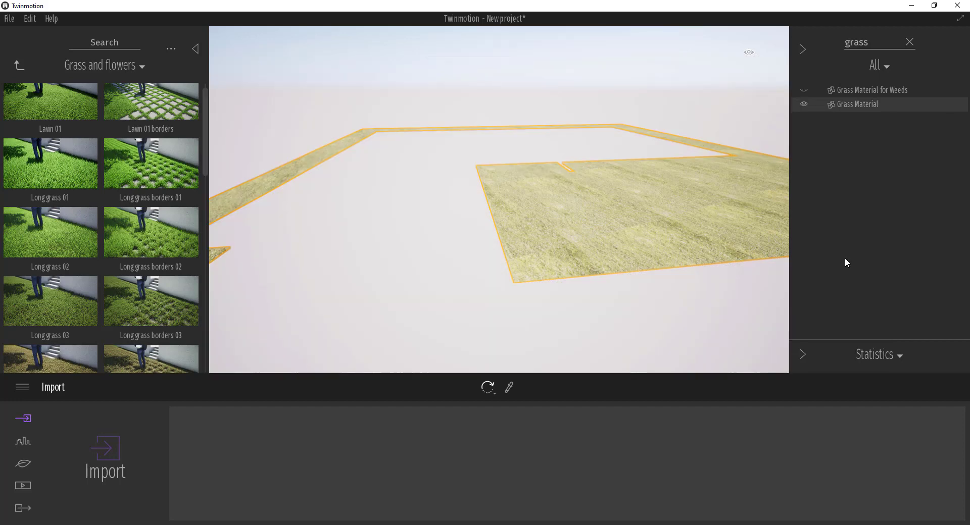
pyautogui.moveTo(394, 247)
pyautogui.mouseDown(button='right')
pyautogui.moveTo(409, 262)
pyautogui.moveTo(402, 252)
pyautogui.mouseUp(button='right')
pyautogui.press('s')
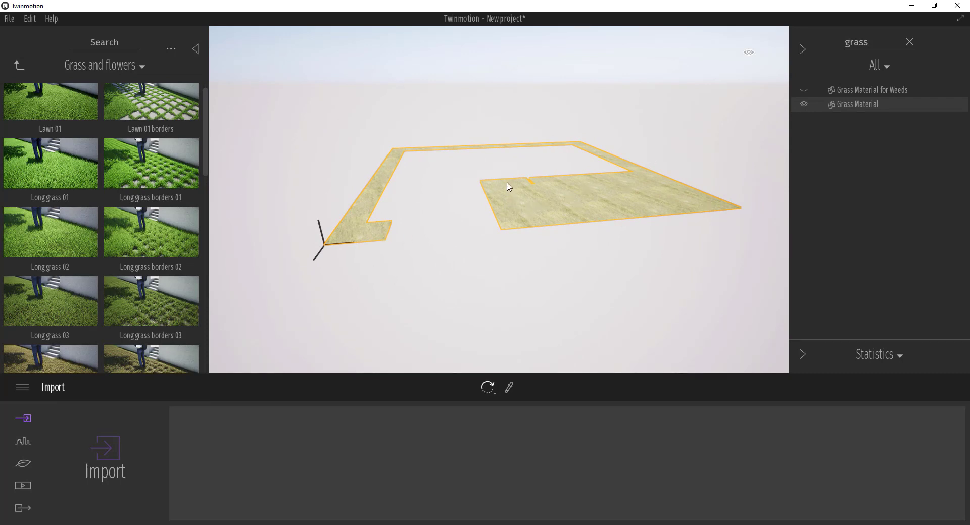
pyautogui.moveTo(507, 183); pyautogui.dragTo(518, 180, button='right')
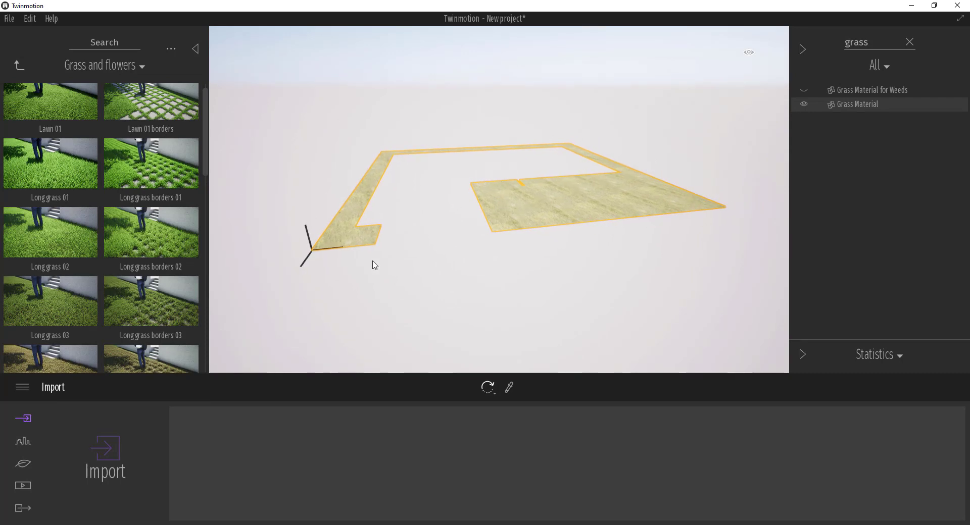
# Step: Add Lawn 01 from the Grass and flowers library to the vegetation palette
pyautogui.click(23, 464)
pyautogui.click(626, 455)
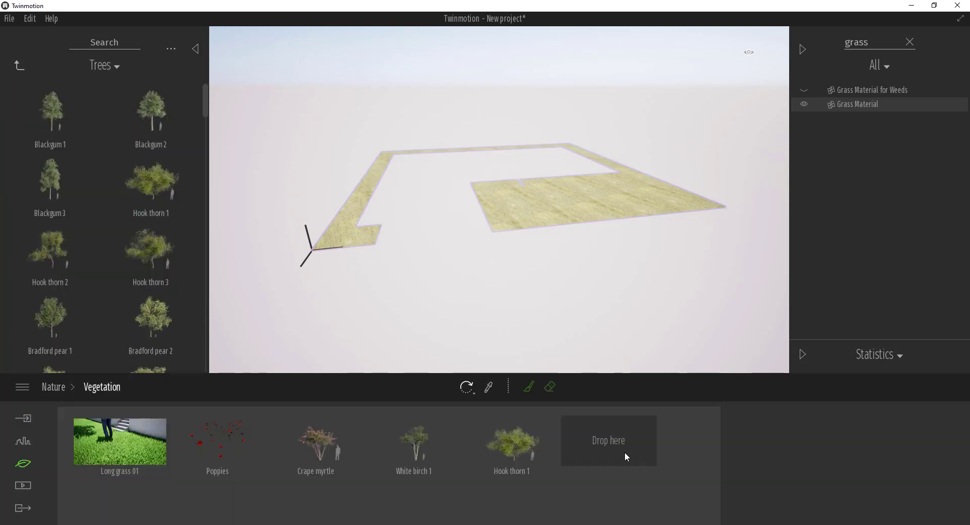
pyautogui.click(20, 66)
pyautogui.click(160, 169)
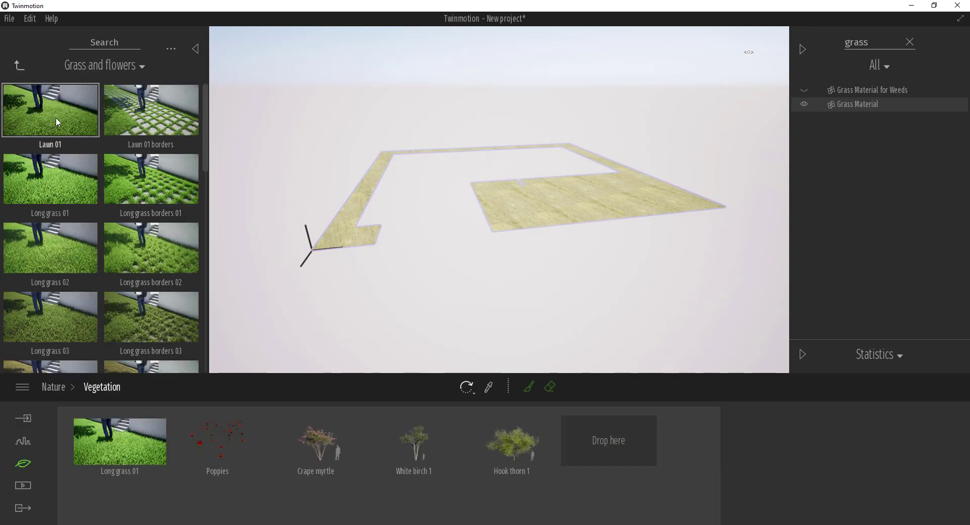
pyautogui.moveTo(56, 121); pyautogui.dragTo(610, 442)
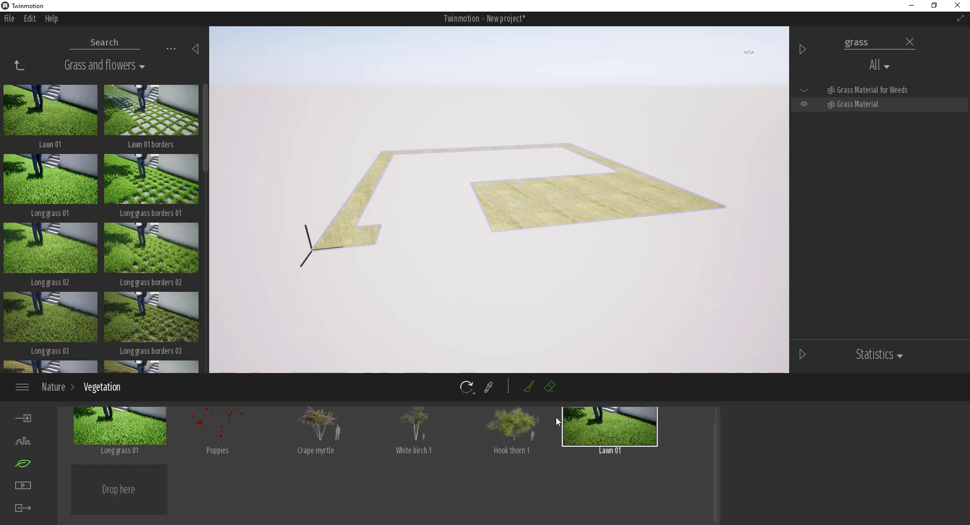
# Step: Paint Lawn 01 over the whole Grass Material surface with a 32.8 ft brush at 100% density
pyautogui.click(529, 388)
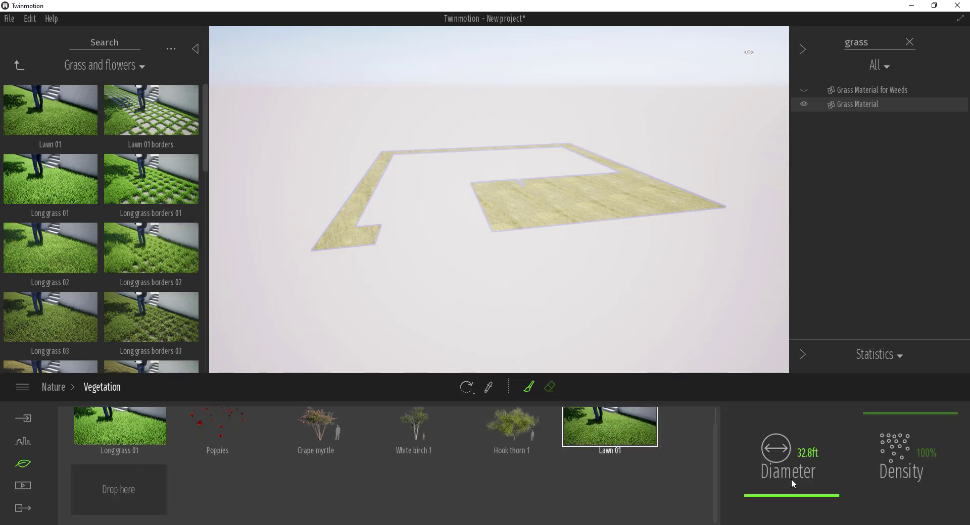
pyautogui.moveTo(509, 198)
pyautogui.mouseDown()
pyautogui.moveTo(580, 184)
pyautogui.moveTo(628, 190)
pyautogui.moveTo(615, 168)
pyautogui.moveTo(580, 154)
pyautogui.moveTo(398, 157)
pyautogui.moveTo(373, 190)
pyautogui.moveTo(365, 238)
pyautogui.mouseUp()
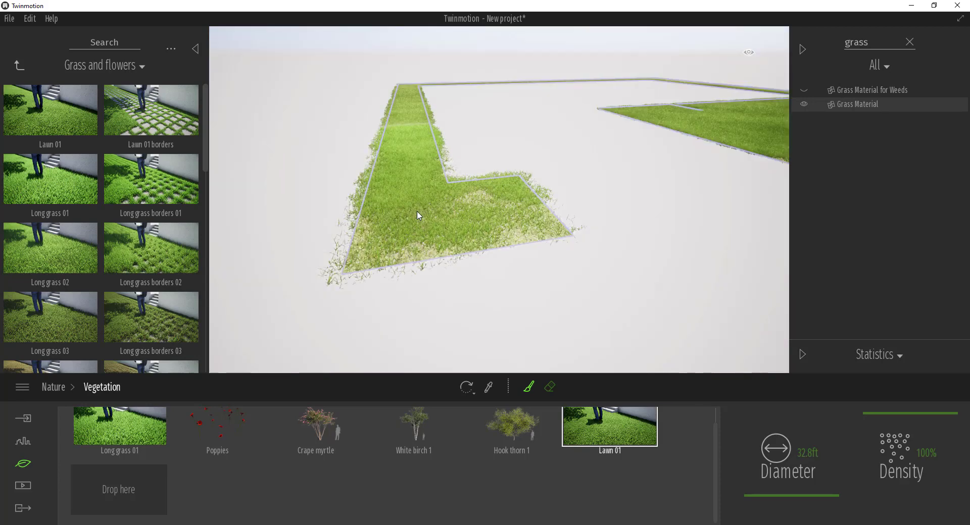
pyautogui.moveTo(417, 212); pyautogui.dragTo(405, 218, button='right')
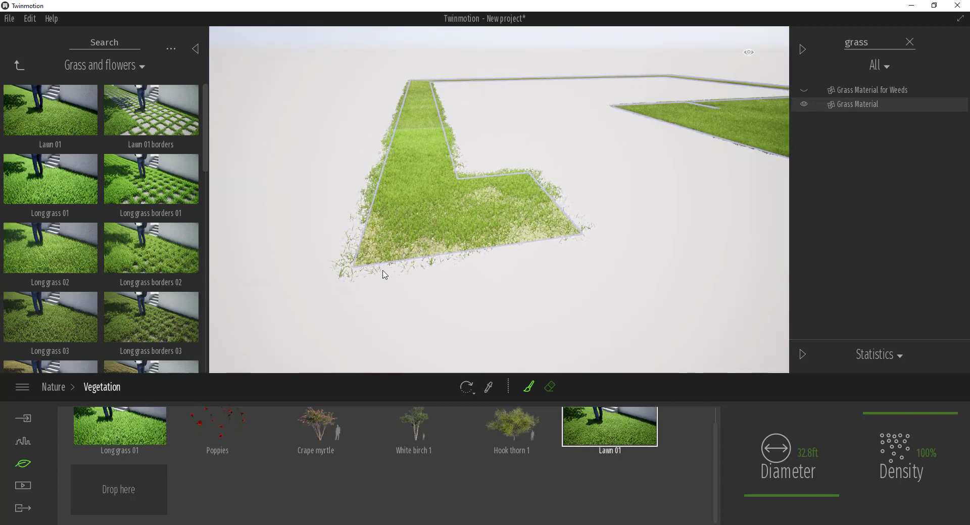
pyautogui.scroll(5, 383, 273)
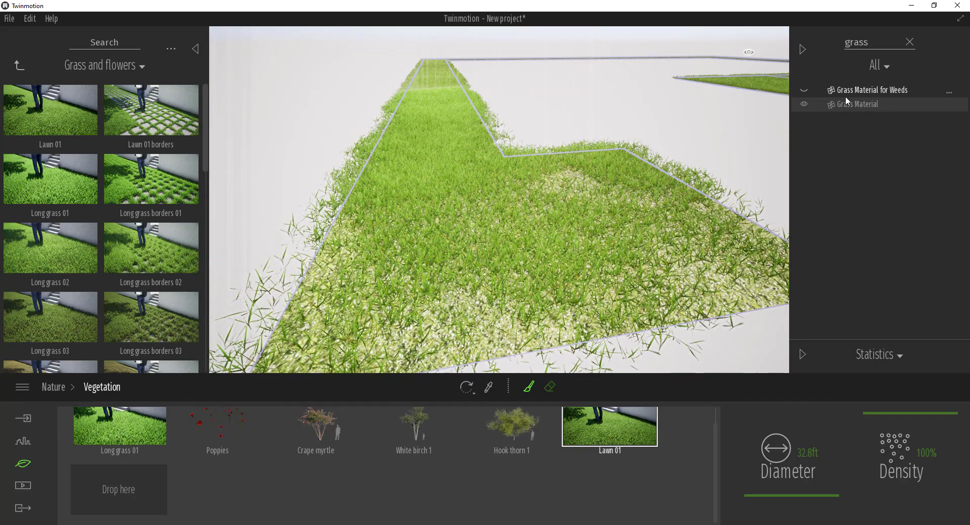
# Step: Exit isolation to check the painted grass edges against the house and driveway, and isolate Grass Material again
pyautogui.rightClick(856, 104)
pyautogui.click(850, 256)
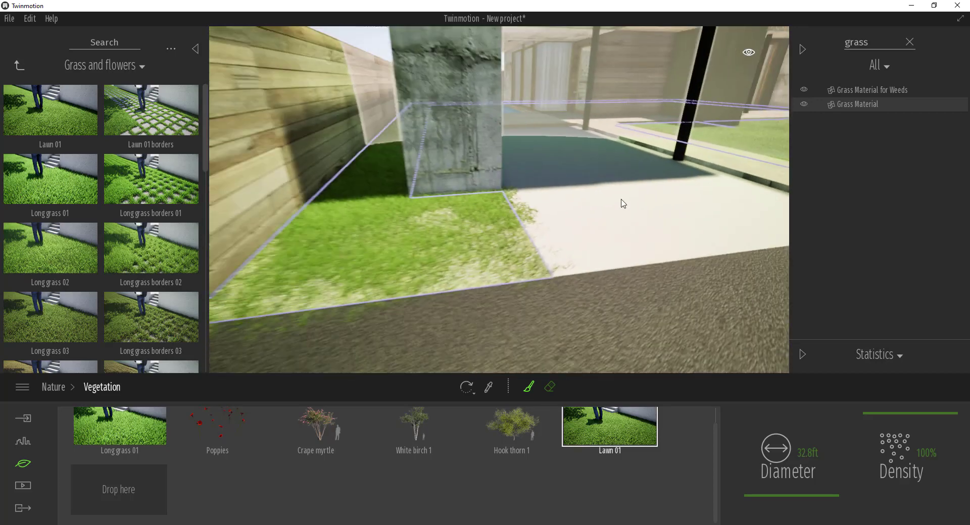
pyautogui.rightClick(857, 109)
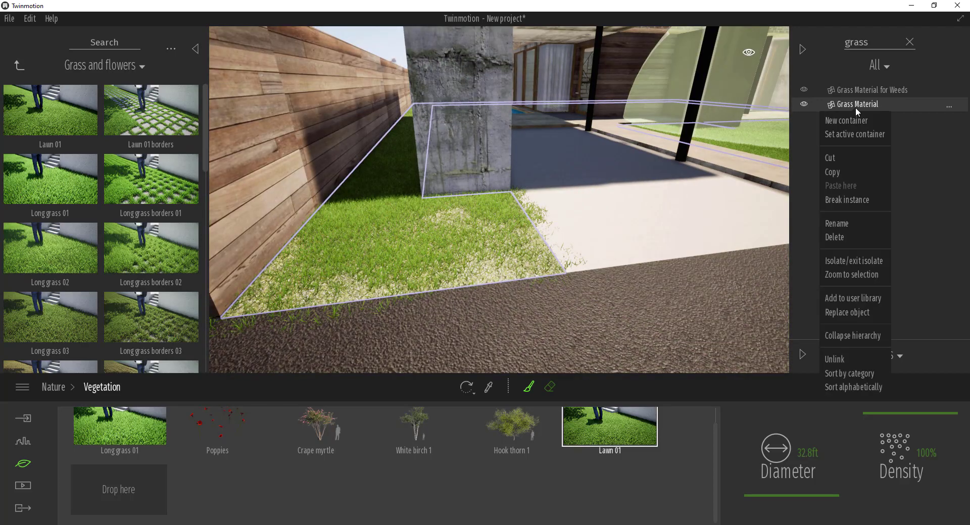
pyautogui.click(853, 260)
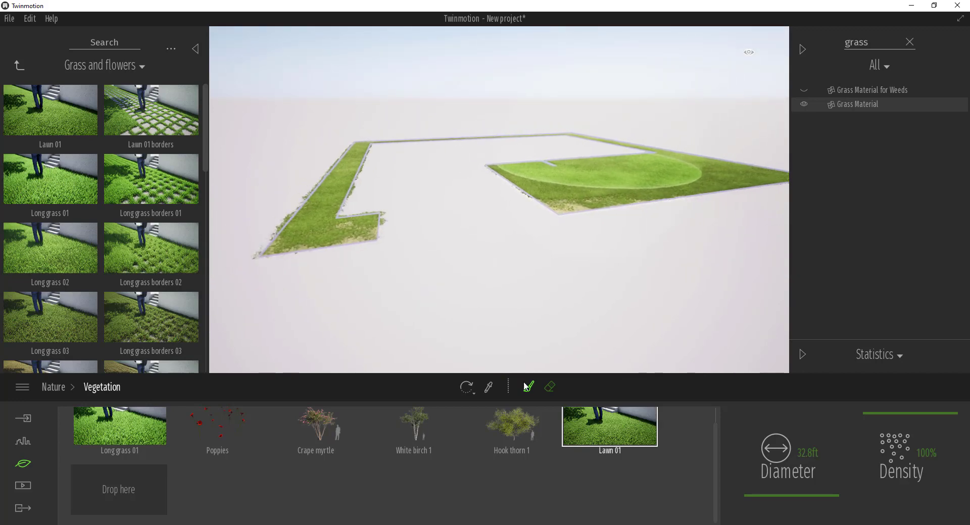
# Step: Erase all painted Lawn 01 grass from the Grass Material surface
pyautogui.click(549, 387)
pyautogui.moveTo(586, 133)
pyautogui.mouseDown()
pyautogui.moveTo(558, 203)
pyautogui.moveTo(691, 175)
pyautogui.moveTo(617, 145)
pyautogui.mouseUp()
pyautogui.moveTo(527, 136)
pyautogui.mouseDown()
pyautogui.moveTo(400, 154)
pyautogui.moveTo(353, 214)
pyautogui.moveTo(535, 175)
pyautogui.moveTo(526, 147)
pyautogui.moveTo(595, 147)
pyautogui.mouseUp()
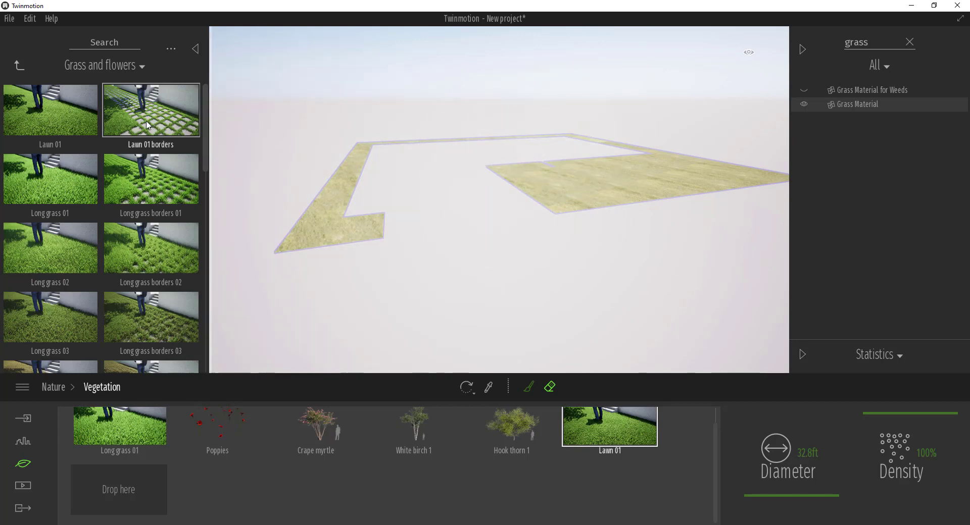
# Step: Add Lawn 01 borders to the vegetation palette and paint it over the entire Grass Material surface with a 32.8 ft brush
pyautogui.moveTo(153, 116); pyautogui.dragTo(119, 489)
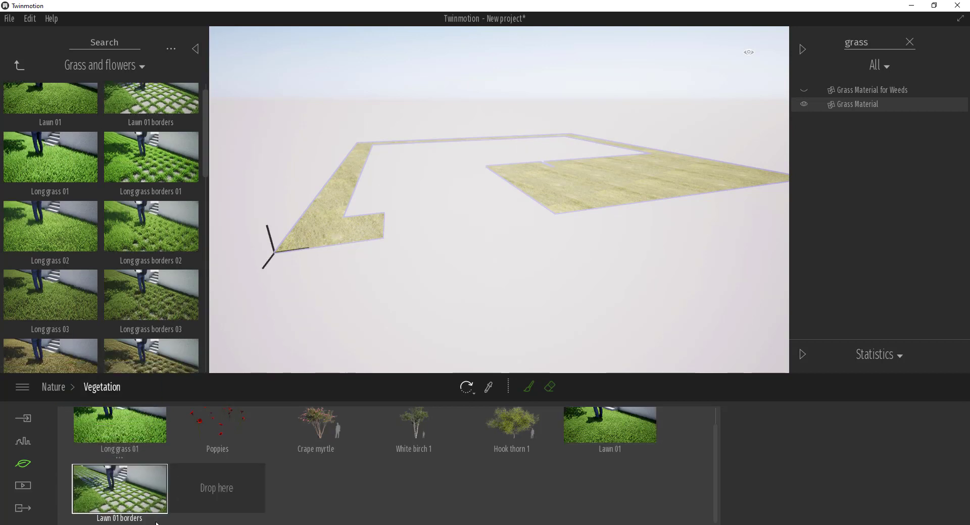
pyautogui.click(156, 509)
pyautogui.click(580, 188)
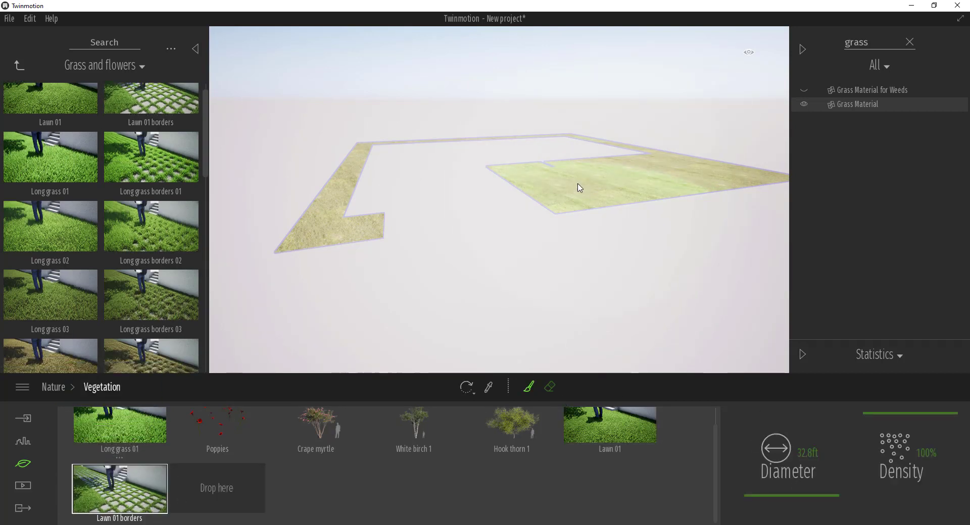
pyautogui.moveTo(580, 188)
pyautogui.mouseDown()
pyautogui.moveTo(581, 180)
pyautogui.moveTo(693, 168)
pyautogui.moveTo(574, 138)
pyautogui.moveTo(393, 147)
pyautogui.moveTo(346, 158)
pyautogui.moveTo(338, 207)
pyautogui.moveTo(319, 239)
pyautogui.moveTo(362, 226)
pyautogui.mouseUp()
pyautogui.keyDown('shift'); pyautogui.moveTo(485, 225); pyautogui.dragTo(446, 234, button='middle'); pyautogui.keyUp('shift')
pyautogui.scroll(6, 447, 233)
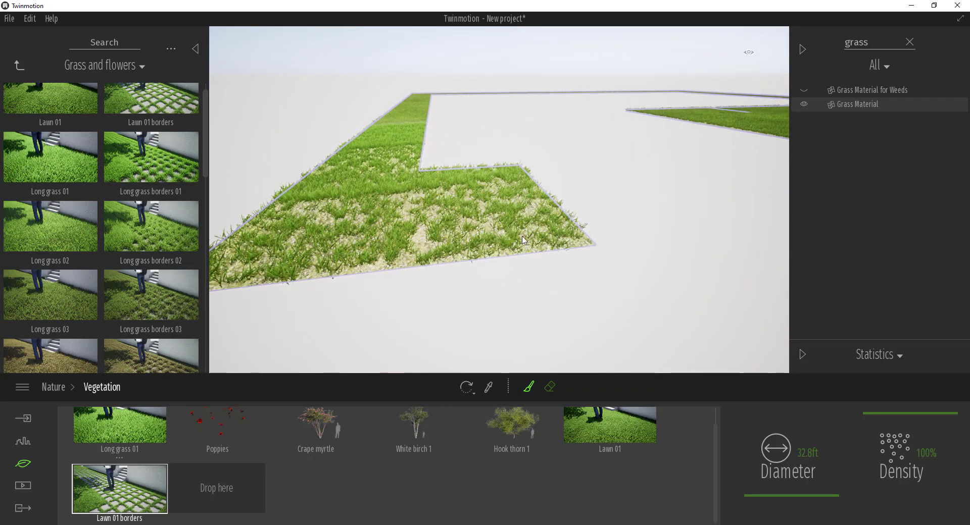
# Step: Exit isolation to inspect the border grass beside the fence and driveway, and isolate Grass Material again
pyautogui.rightClick(871, 105)
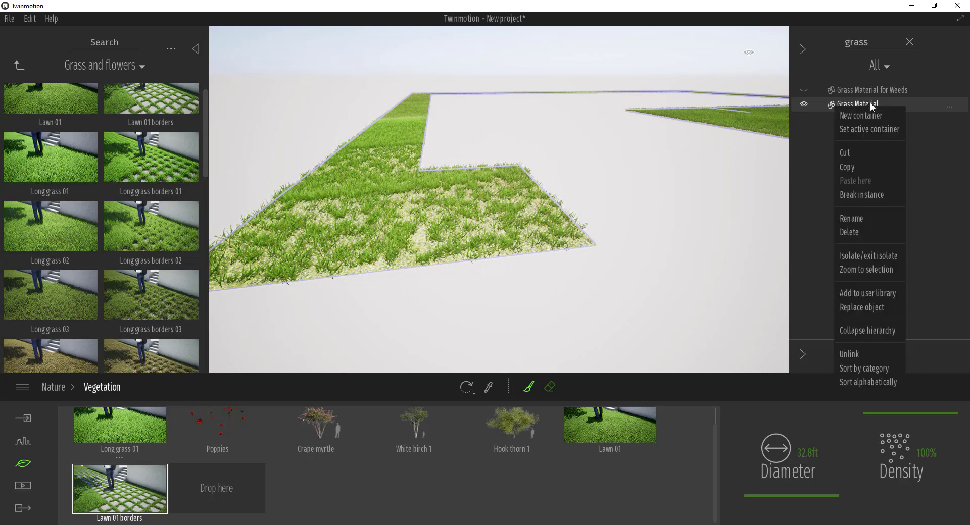
pyautogui.click(861, 258)
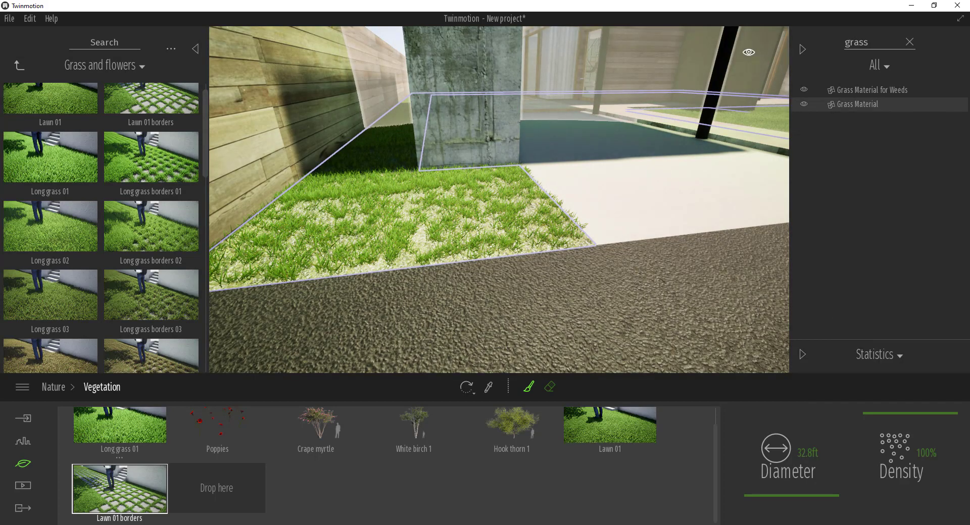
pyautogui.moveTo(642, 202); pyautogui.dragTo(617, 201, button='right')
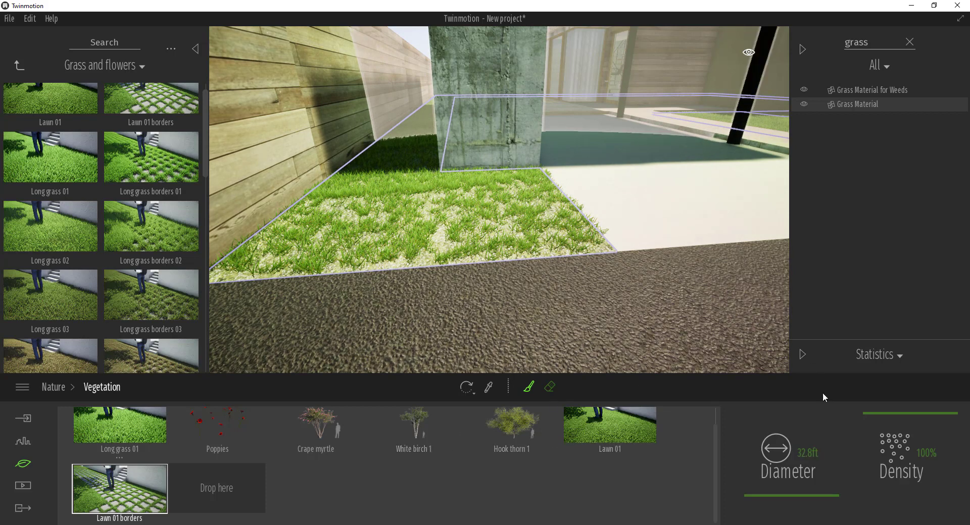
pyautogui.rightClick(857, 101)
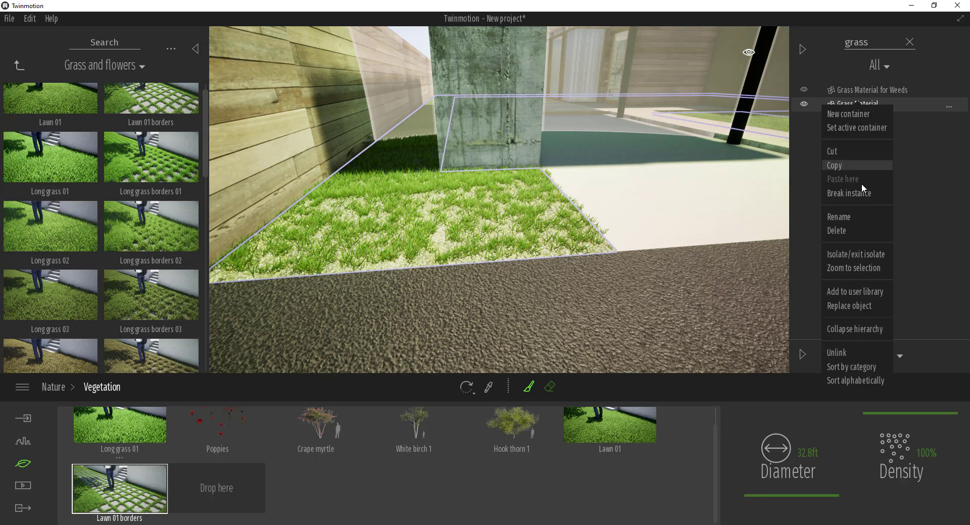
pyautogui.click(857, 268)
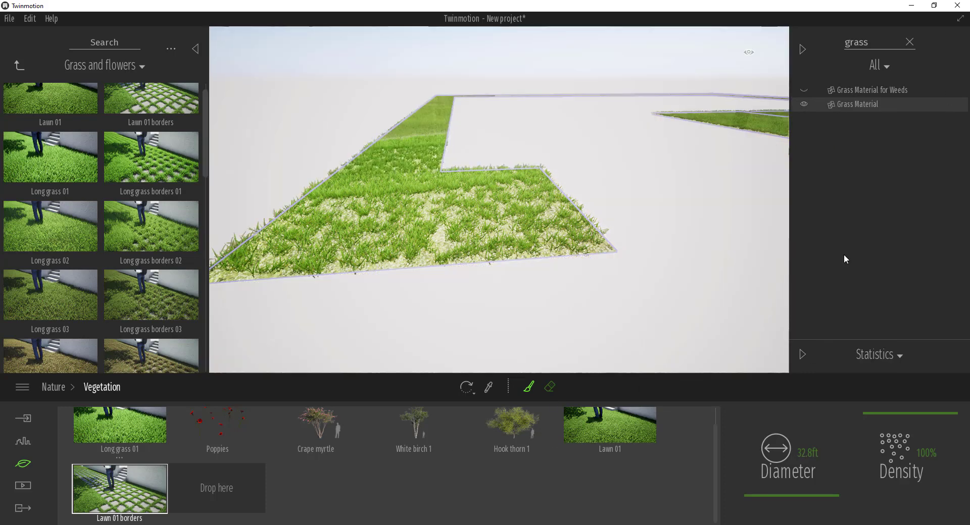
# Step: Set the vegetation brush diameter to 5 ft and choose Lawn 01 for painting
pyautogui.click(807, 452)
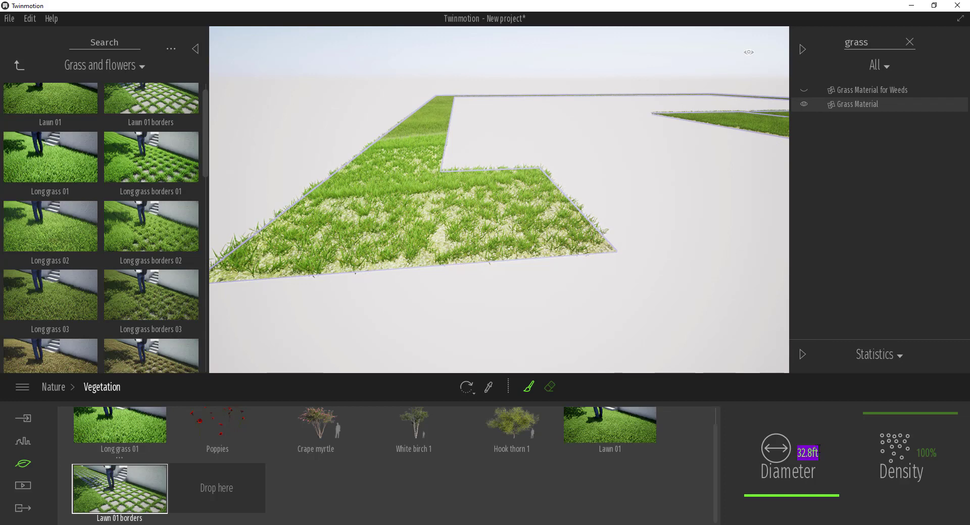
pyautogui.write('5')
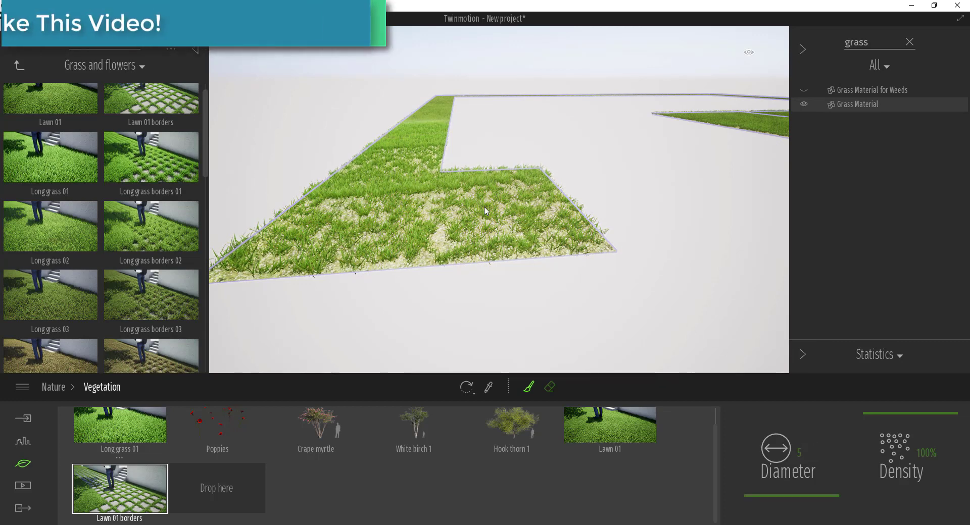
pyautogui.press('Tab')
pyautogui.click(121, 485)
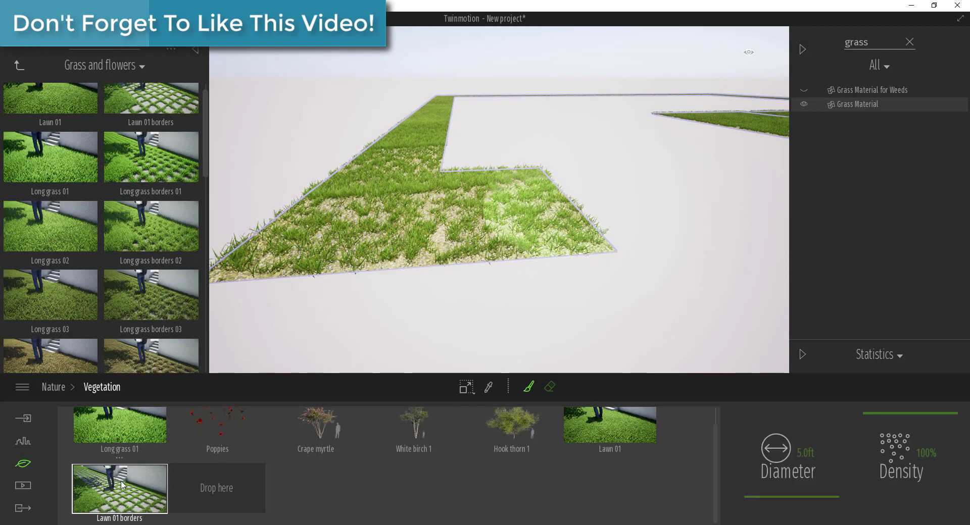
pyautogui.click(581, 410)
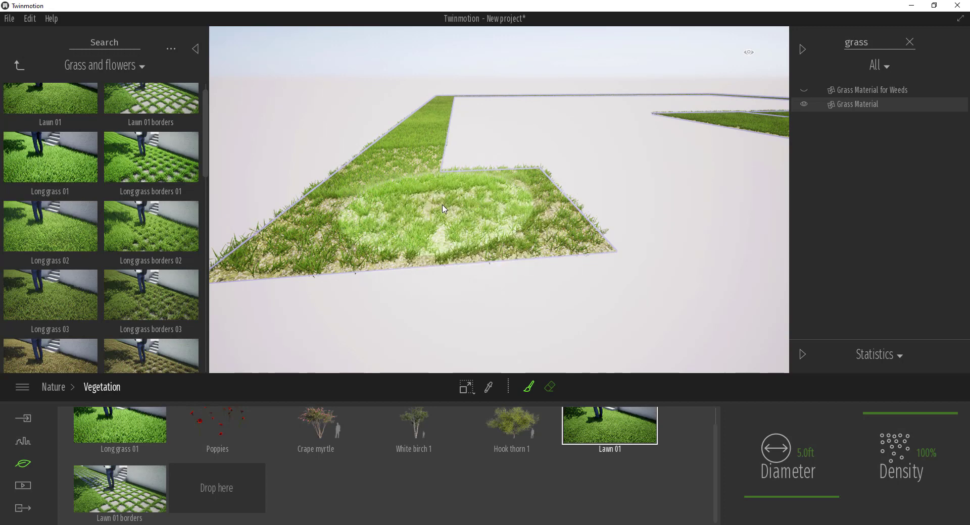
# Step: Set the brush diameter to 2.5 ft and paint Lawn 01 into the interior of the L-shaped lawn, away from its edges
pyautogui.click(819, 453)
pyautogui.write('2.5')
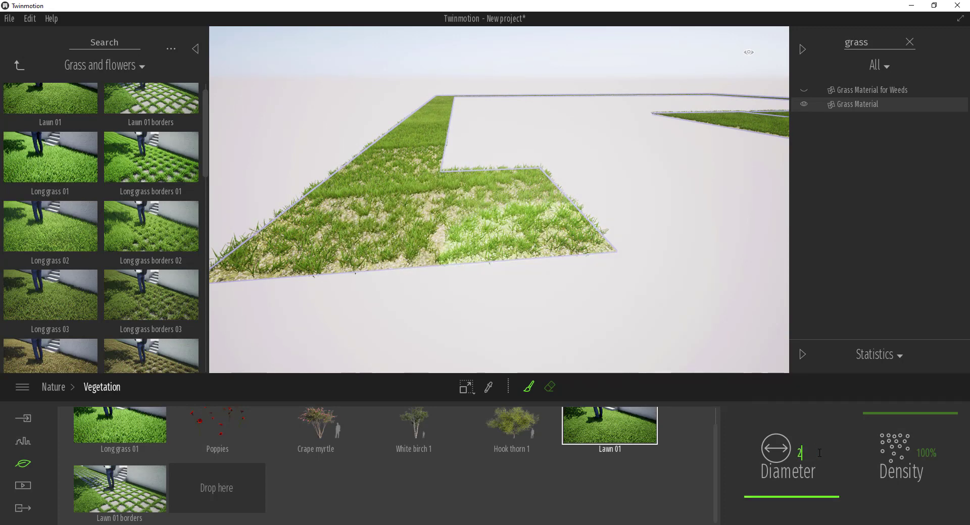
pyautogui.press('Return')
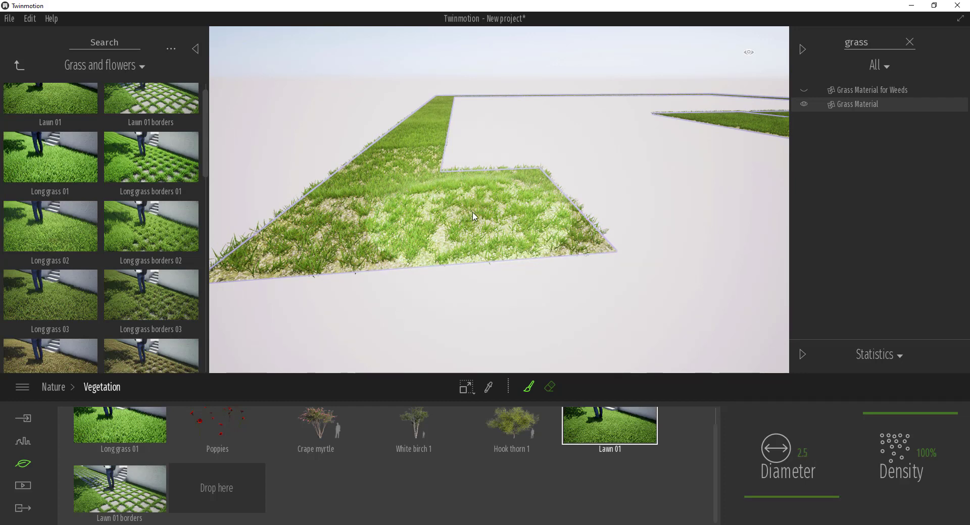
pyautogui.click(474, 216)
pyautogui.moveTo(474, 217)
pyautogui.mouseDown()
pyautogui.moveTo(444, 207)
pyautogui.moveTo(465, 193)
pyautogui.moveTo(503, 206)
pyautogui.moveTo(429, 222)
pyautogui.moveTo(355, 213)
pyautogui.moveTo(336, 222)
pyautogui.moveTo(341, 232)
pyautogui.moveTo(399, 217)
pyautogui.moveTo(404, 196)
pyautogui.mouseUp()
pyautogui.scroll(-3, 405, 188)
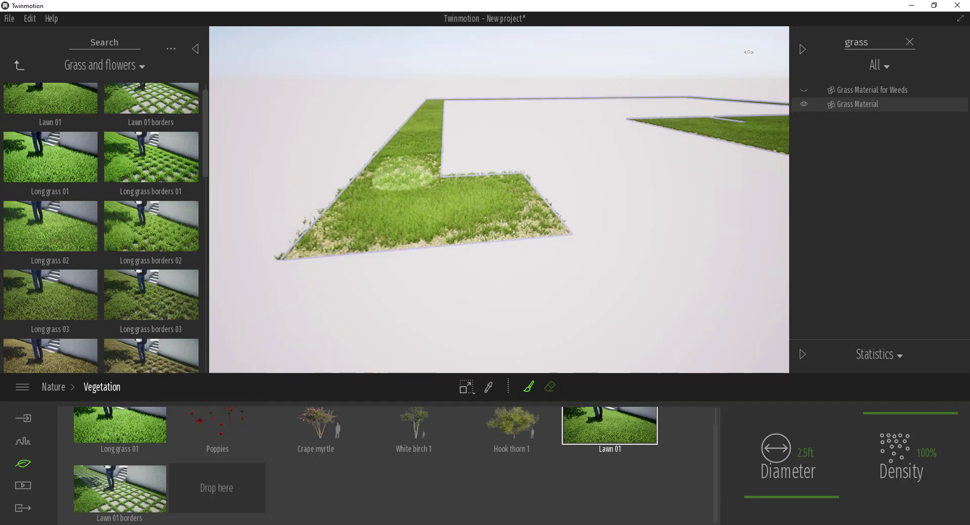
pyautogui.moveTo(404, 188); pyautogui.dragTo(426, 183, button='middle')
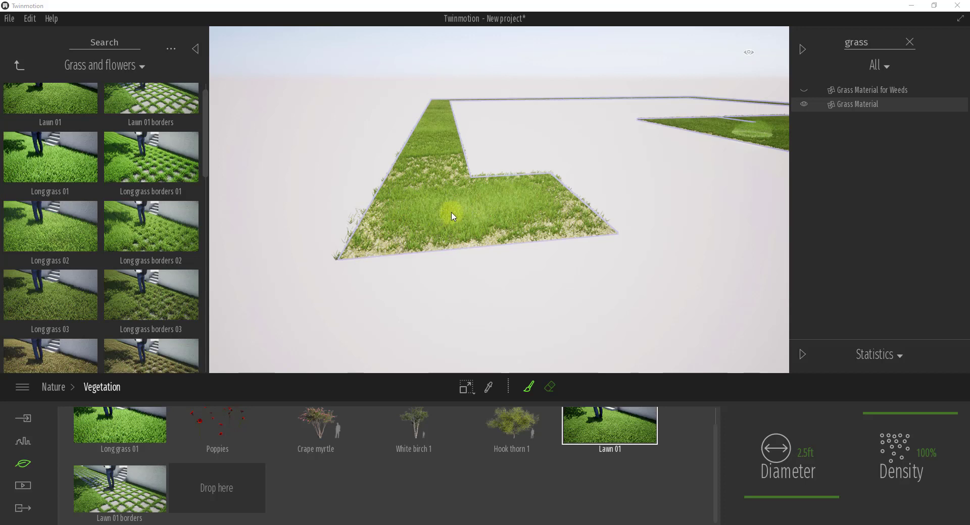
pyautogui.click(524, 3)
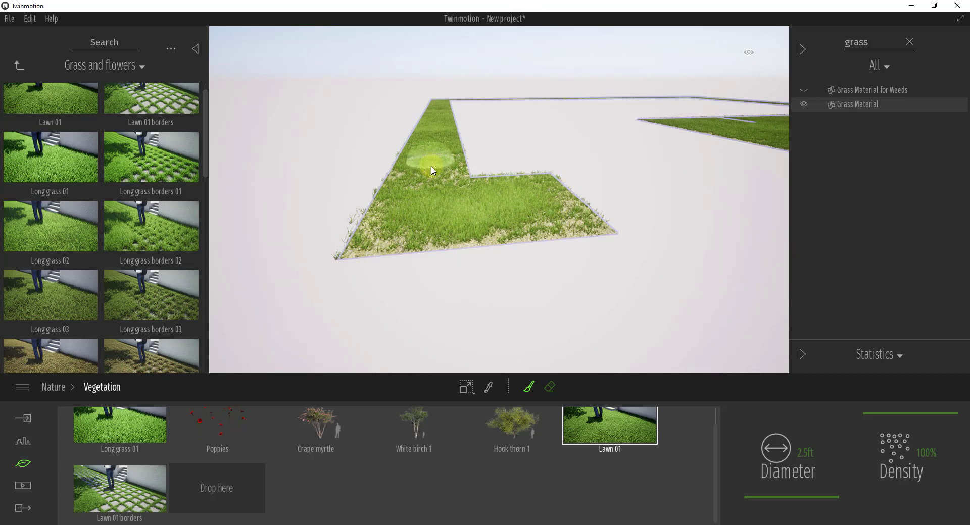
pyautogui.moveTo(429, 187)
pyautogui.mouseDown()
pyautogui.moveTo(417, 224)
pyautogui.moveTo(552, 217)
pyautogui.moveTo(483, 218)
pyautogui.mouseUp()
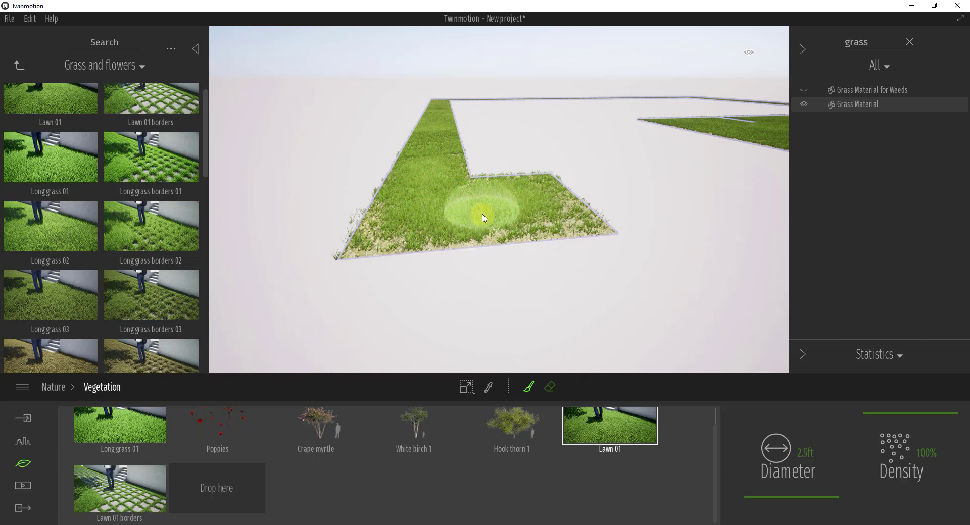
# Step: Open the Nature collection of ground materials in the library
pyautogui.click(17, 64)
pyautogui.click(18, 64)
pyautogui.click(48, 117)
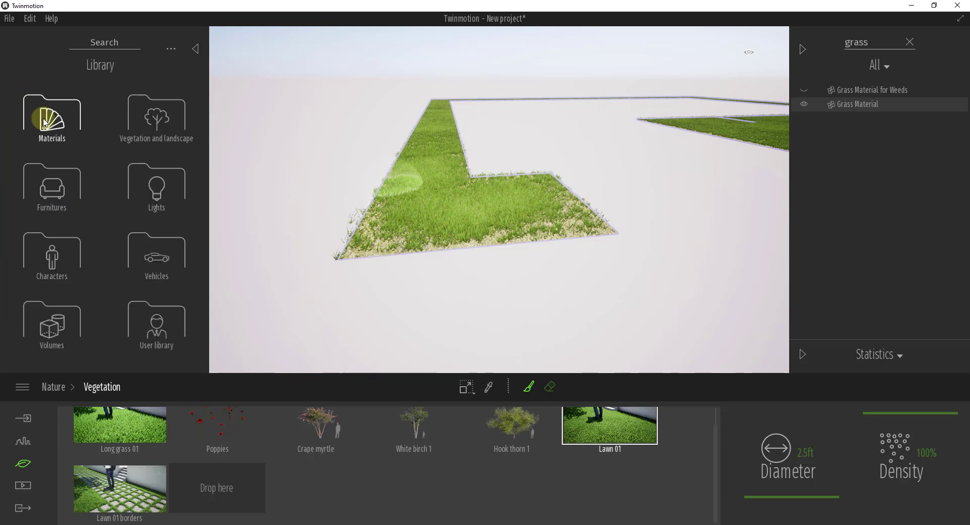
pyautogui.scroll(-1, 50, 242)
pyautogui.click(49, 297)
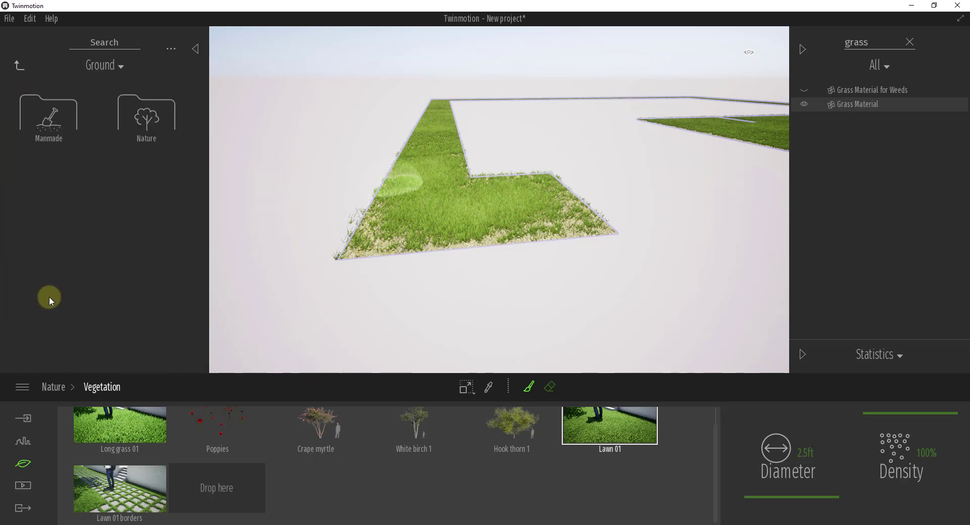
pyautogui.click(147, 107)
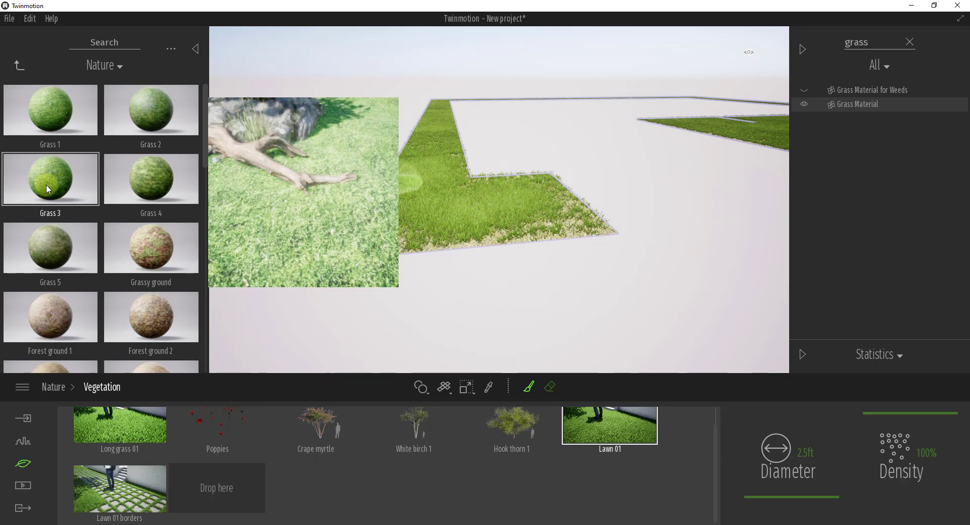
# Step: Try the Grass 3, Grass 4, Grass 2 and Grass 5 materials on the surface beneath the painted grass
pyautogui.moveTo(301, 217); pyautogui.dragTo(396, 227)
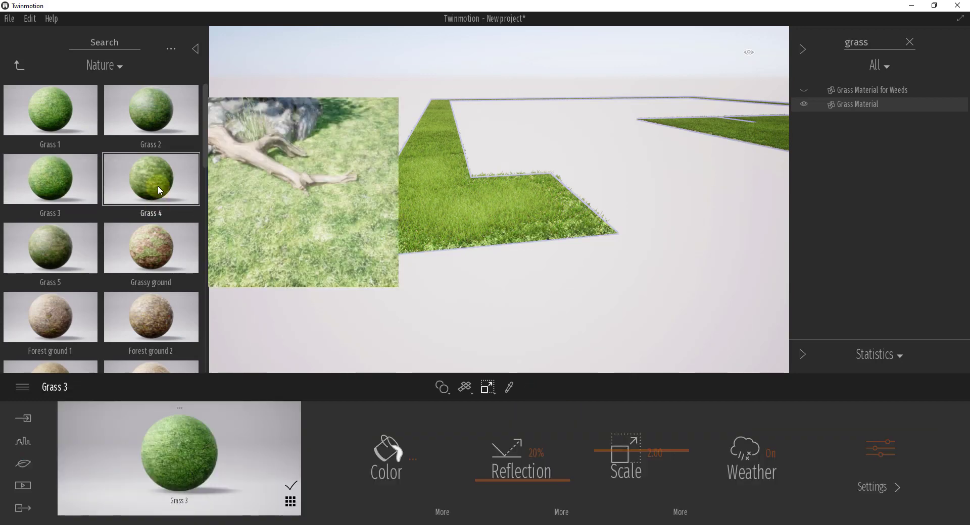
pyautogui.moveTo(163, 188); pyautogui.dragTo(477, 244)
pyautogui.moveTo(147, 111); pyautogui.dragTo(427, 210)
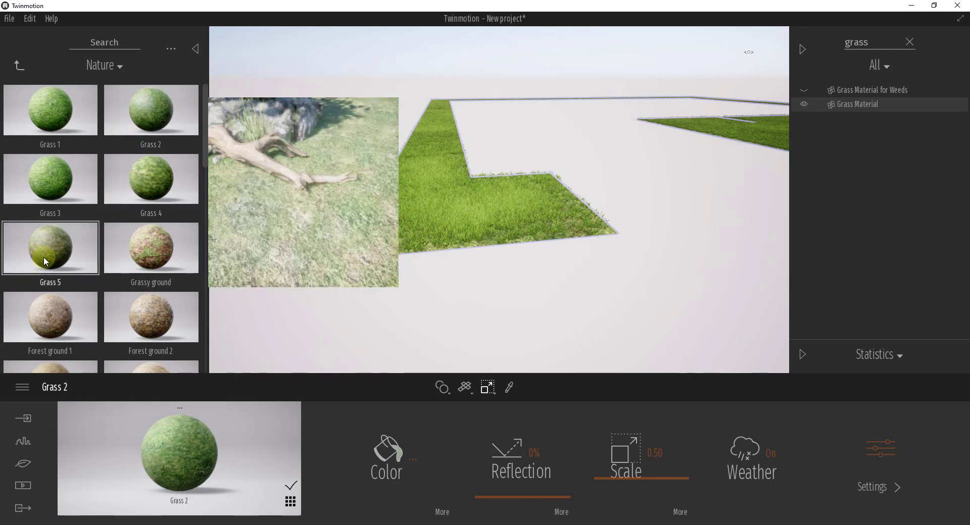
pyautogui.moveTo(43, 257); pyautogui.dragTo(455, 233)
# Step: Apply the Grass 4 material to the lawn surface and exit isolation to show the full house model
pyautogui.moveTo(153, 182); pyautogui.dragTo(557, 205)
pyautogui.keyDown('shift'); pyautogui.moveTo(554, 203); pyautogui.dragTo(555, 203, button='middle'); pyautogui.keyUp('shift')
pyautogui.rightClick(854, 109)
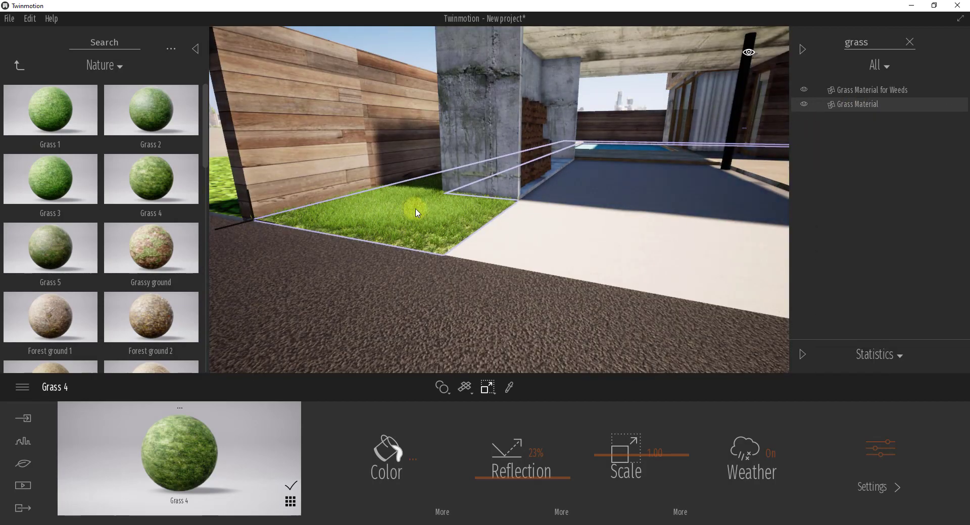
# Step: Examine the painted lawn up close along the road edge, the wooden fence and the concrete wall
pyautogui.moveTo(411, 208); pyautogui.dragTo(410, 209, button='right')
pyautogui.moveTo(389, 247); pyautogui.dragTo(418, 247, button='right')
pyautogui.moveTo(418, 247); pyautogui.dragTo(440, 274)
pyautogui.keyDown('shift'); pyautogui.moveTo(440, 274); pyautogui.dragTo(439, 273, button='middle'); pyautogui.keyUp('shift')
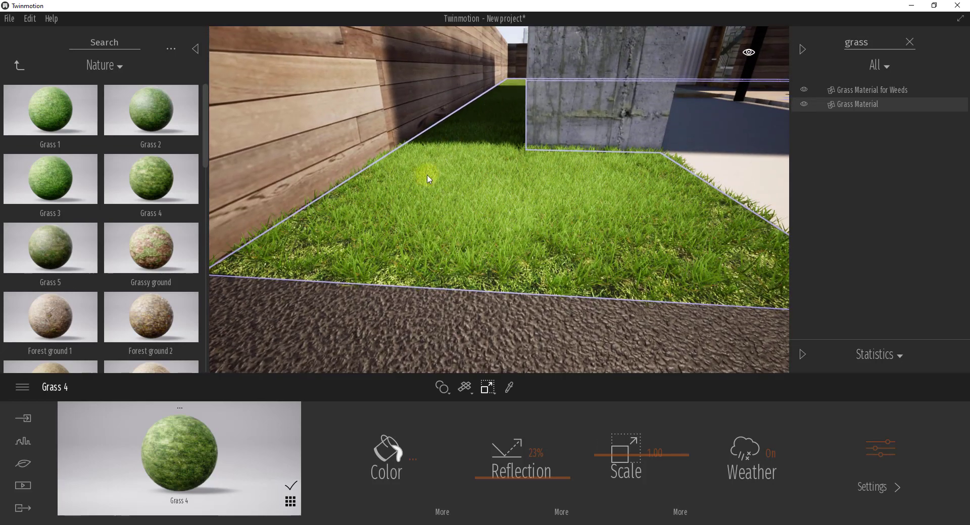
pyautogui.moveTo(338, 253); pyautogui.dragTo(337, 257)
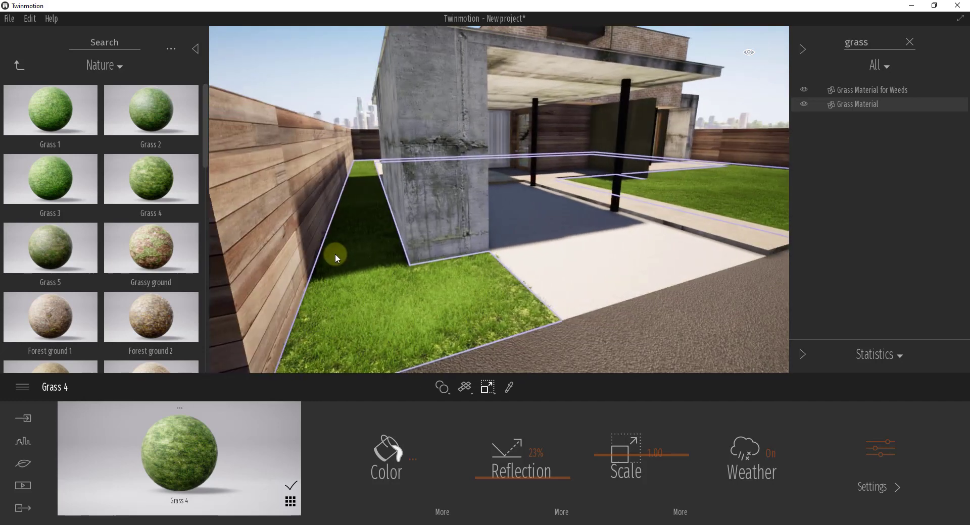
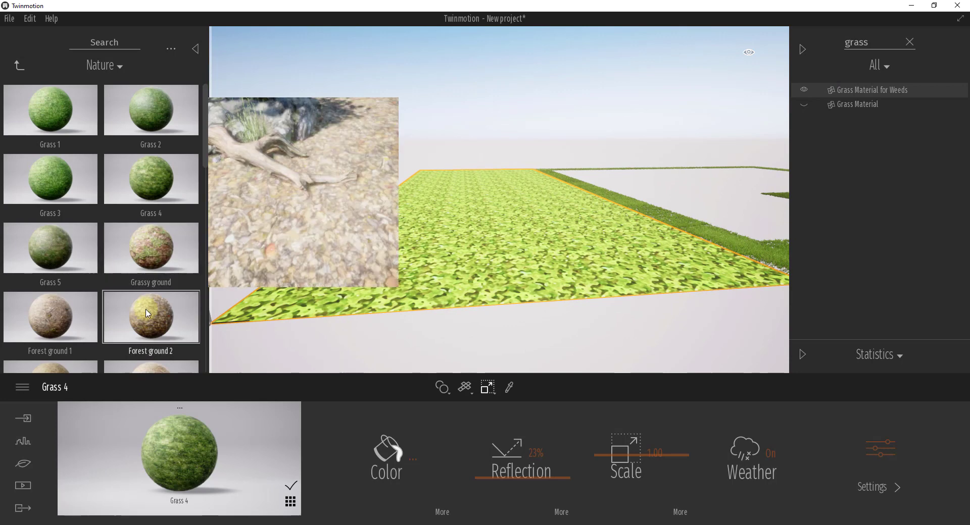
# Step: Try the Forest ground 2, Grassy ground and Forest ground 1 materials on the isolated weed area
pyautogui.moveTo(150, 318); pyautogui.dragTo(459, 261)
pyautogui.moveTo(141, 246); pyautogui.dragTo(369, 270)
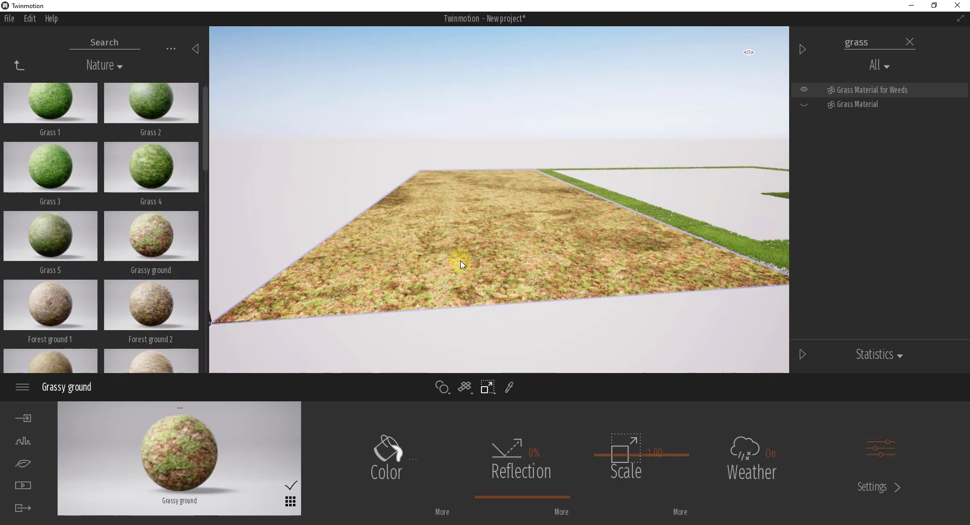
pyautogui.scroll(-3, 101, 273)
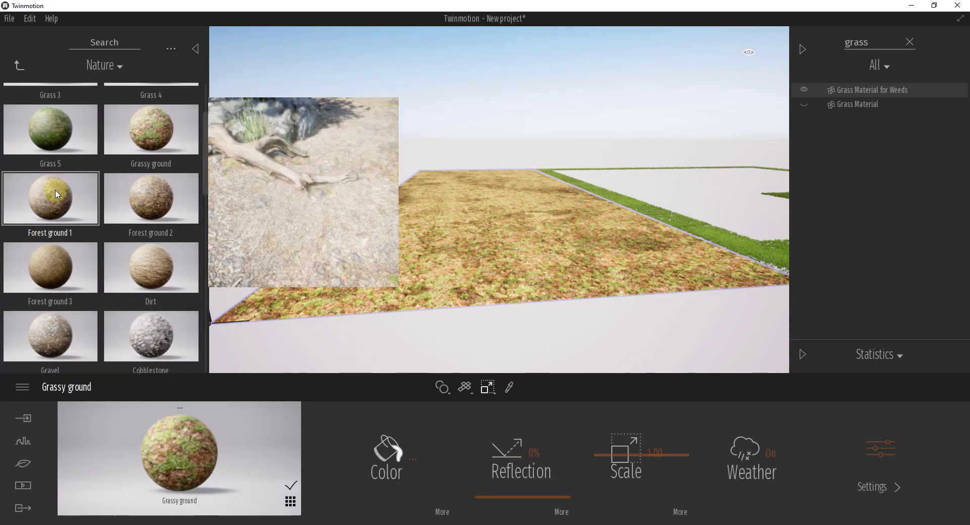
pyautogui.moveTo(40, 202); pyautogui.dragTo(537, 256)
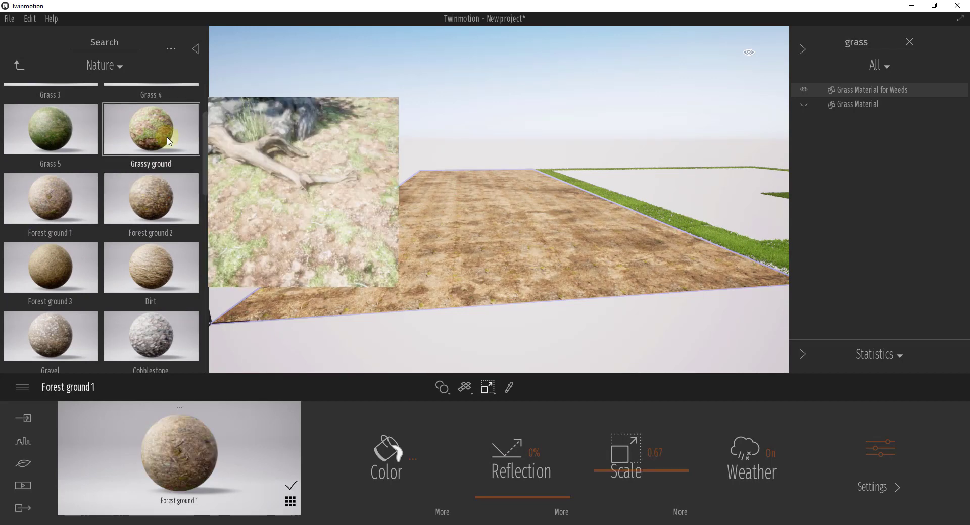
pyautogui.moveTo(152, 120); pyautogui.dragTo(487, 268)
pyautogui.scroll(3, 486, 247)
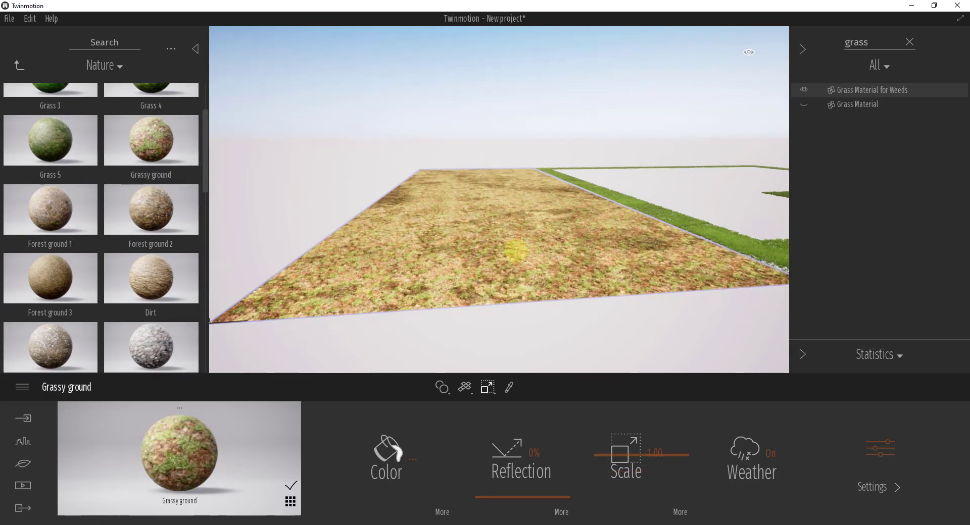
# Step: Apply the Grass 2 material to the isolated weed surface
pyautogui.moveTo(100, 120)
pyautogui.scroll(3, 99, 118)
pyautogui.moveTo(151, 119); pyautogui.dragTo(174, 141)
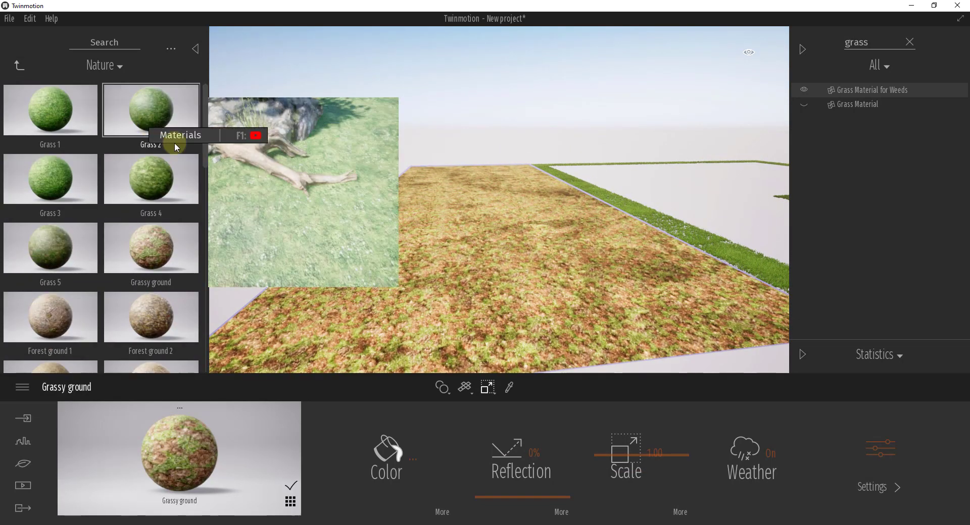
pyautogui.moveTo(174, 142); pyautogui.dragTo(430, 242)
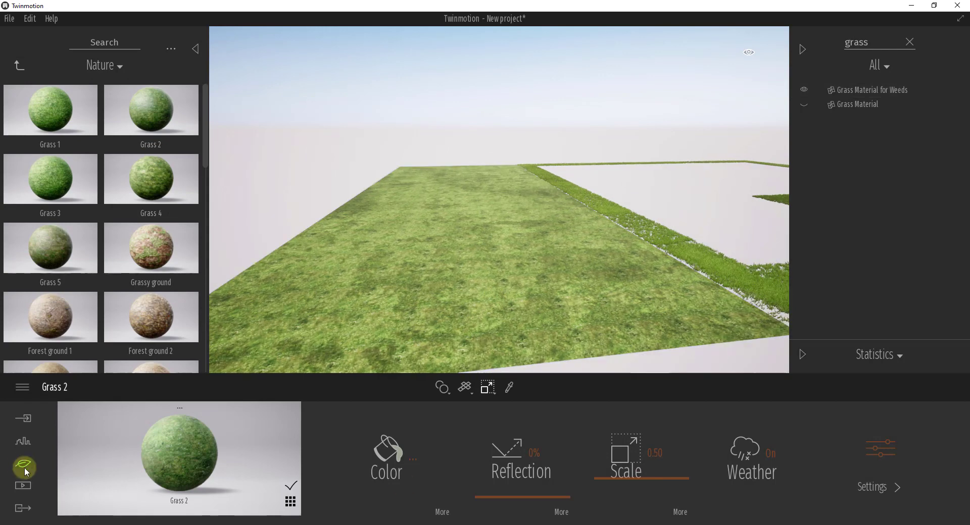
# Step: Open vegetation painting and add Dry Wild Grass 01 from the Grass and flowers library to the paint palette
pyautogui.click(17, 464)
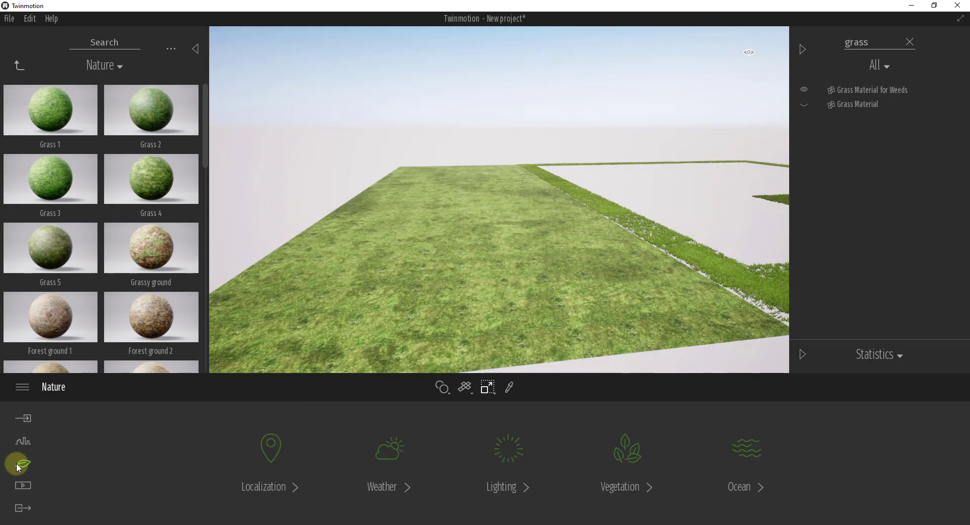
pyautogui.click(625, 453)
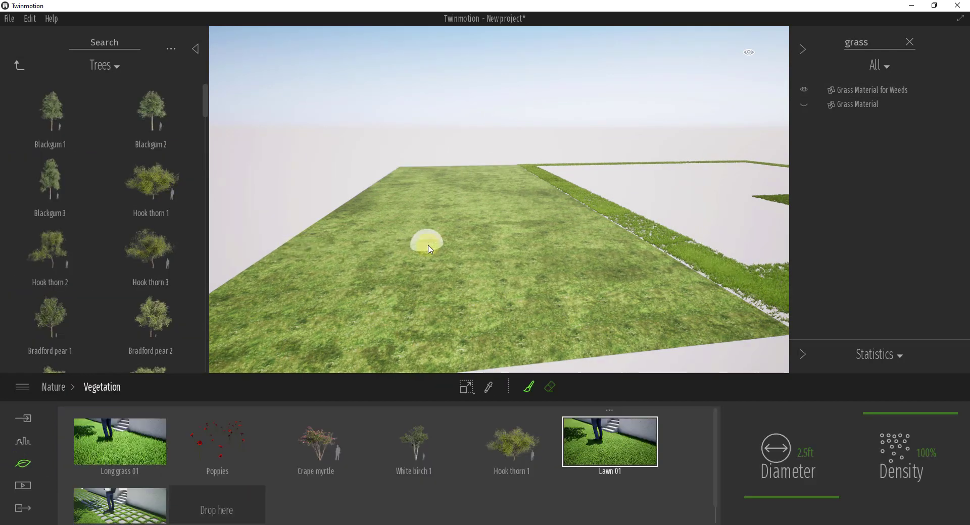
pyautogui.press('d')
pyautogui.press('Escape')
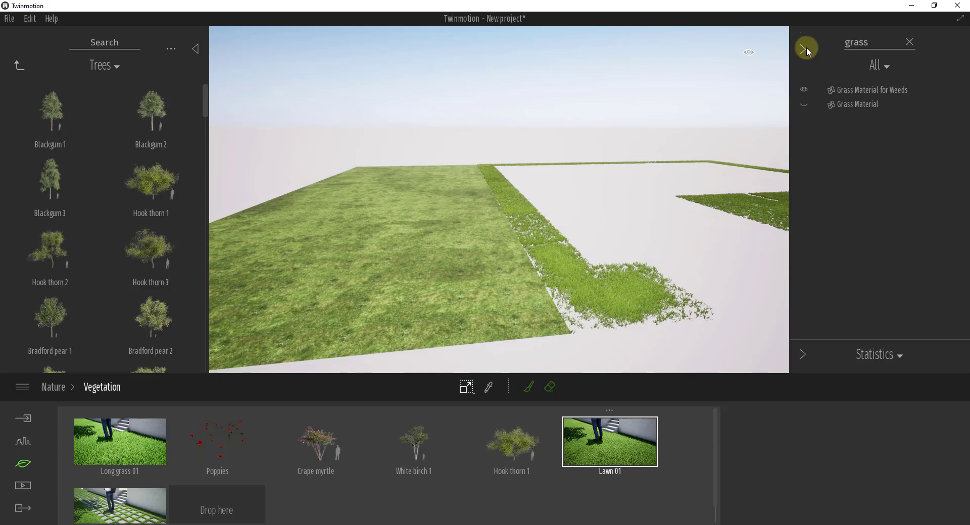
pyautogui.press('a')
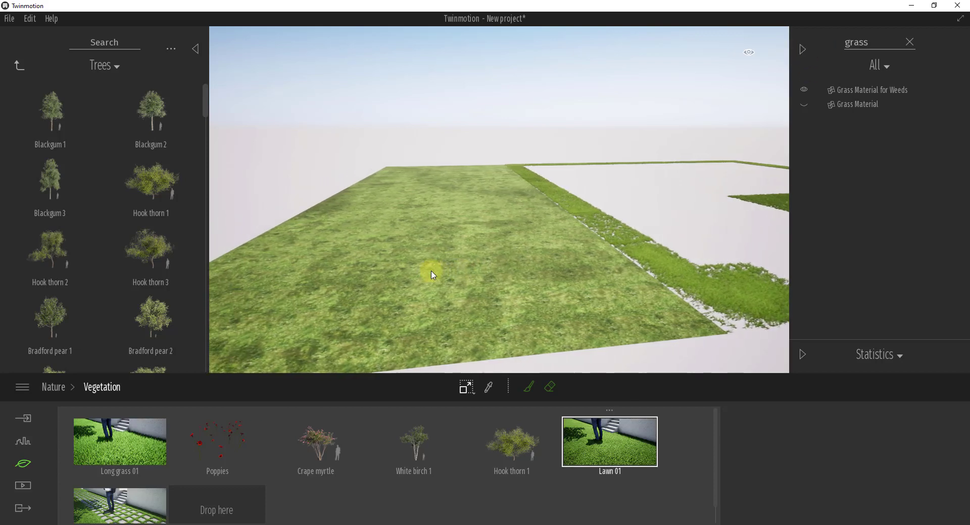
pyautogui.click(21, 66)
pyautogui.click(58, 156)
pyautogui.scroll(-6, 107, 193)
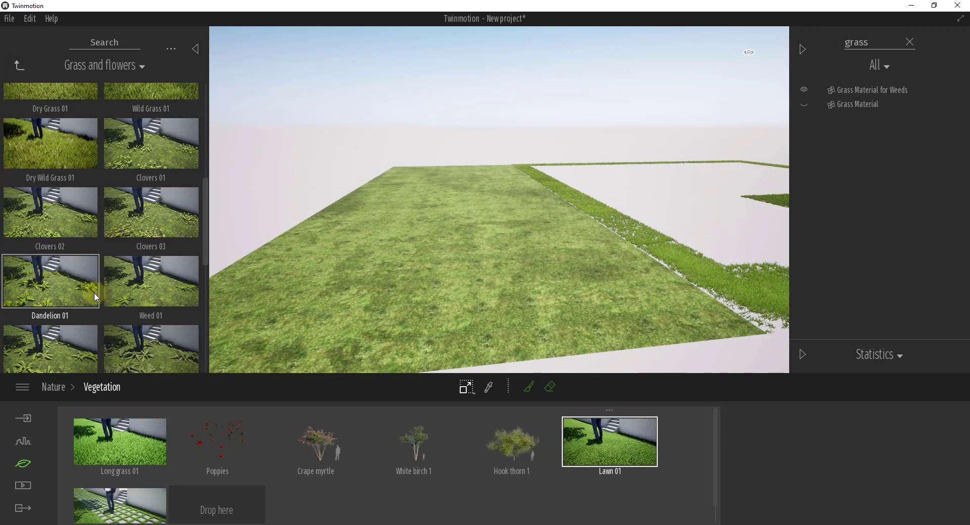
pyautogui.scroll(1, 81, 242)
pyautogui.moveTo(59, 207); pyautogui.dragTo(247, 492)
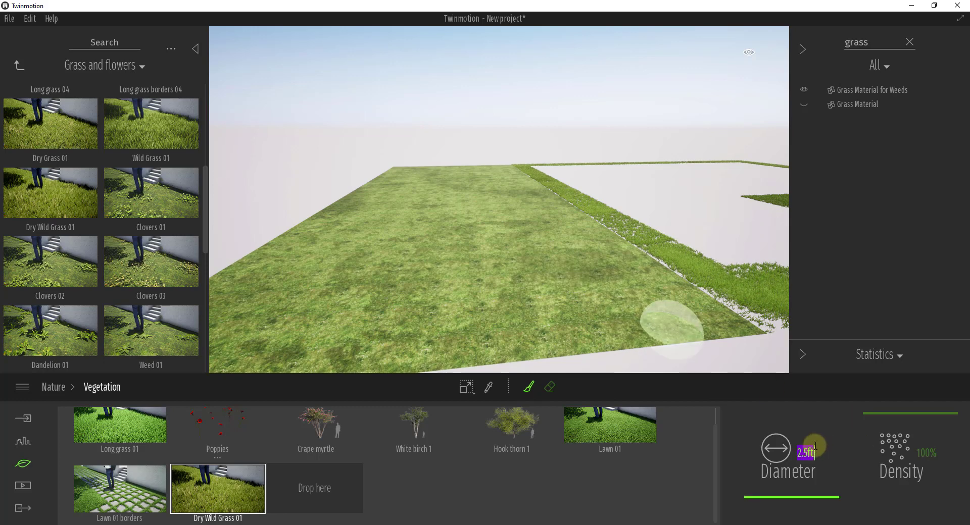
# Step: Set the brush diameter to 15 ft and paint Dry Wild Grass 01 over the weed surface, leaving the strip beside the lawn bare
pyautogui.press('Return')
pyautogui.write('15')
pyautogui.press('Return')
pyautogui.moveTo(450, 278); pyautogui.dragTo(478, 180)
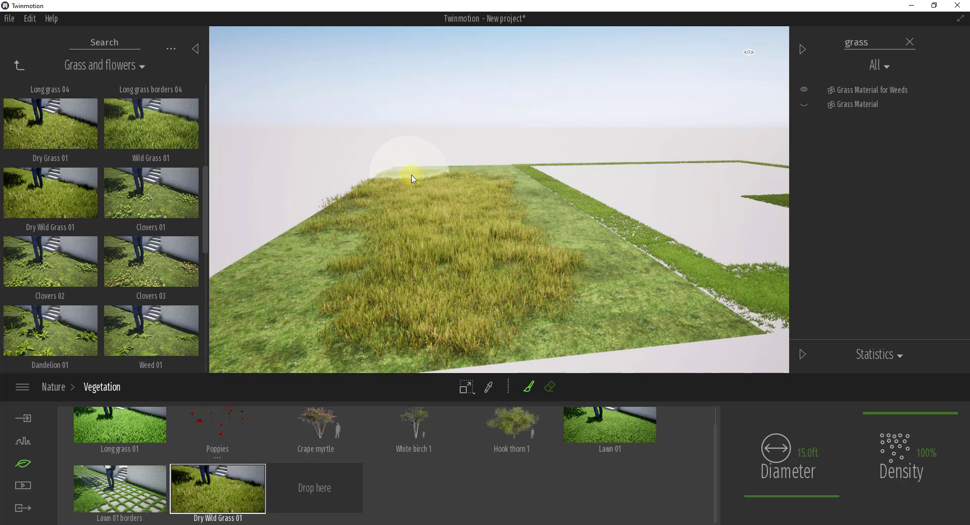
pyautogui.moveTo(340, 230)
pyautogui.mouseDown()
pyautogui.moveTo(303, 278)
pyautogui.moveTo(355, 291)
pyautogui.moveTo(472, 185)
pyautogui.moveTo(465, 179)
pyautogui.mouseUp()
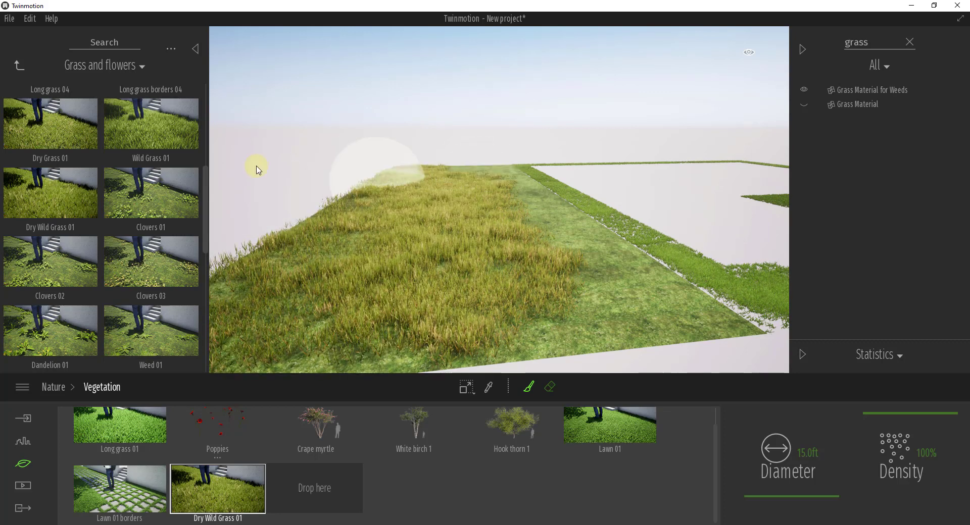
# Step: Add Long grass borders 04 to the paint palette and paint it over the bare strip and into the dry wild grass
pyautogui.scroll(1, 98, 188)
pyautogui.scroll(1, 154, 239)
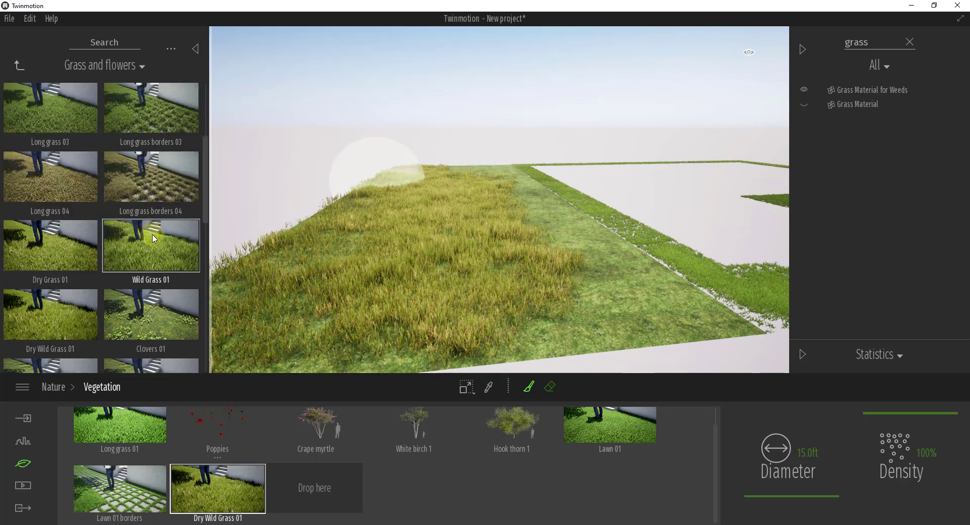
pyautogui.scroll(-1, 157, 203)
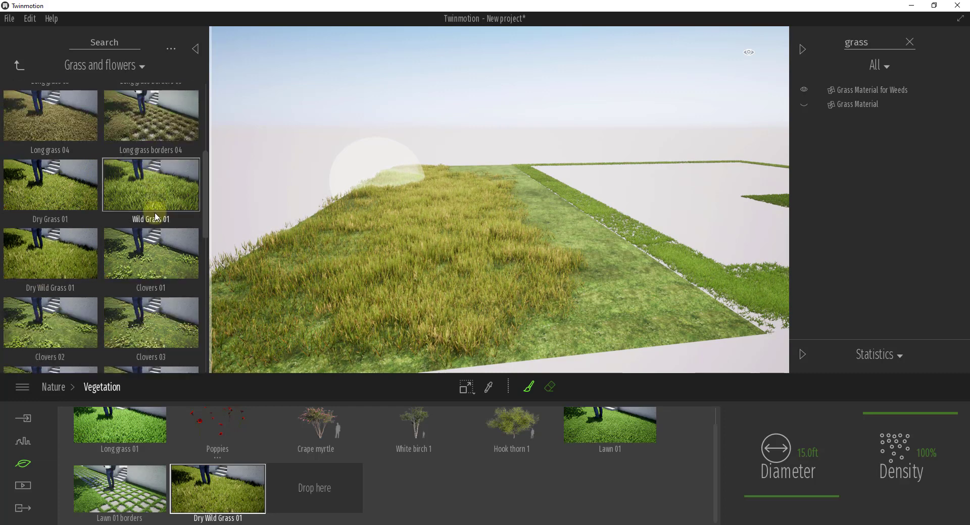
pyautogui.moveTo(152, 182); pyautogui.dragTo(315, 497)
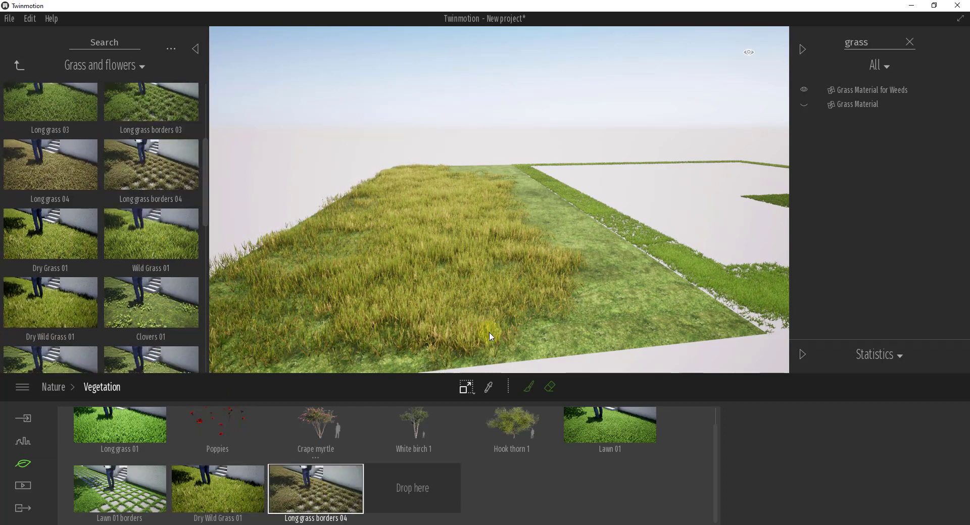
pyautogui.click(318, 496)
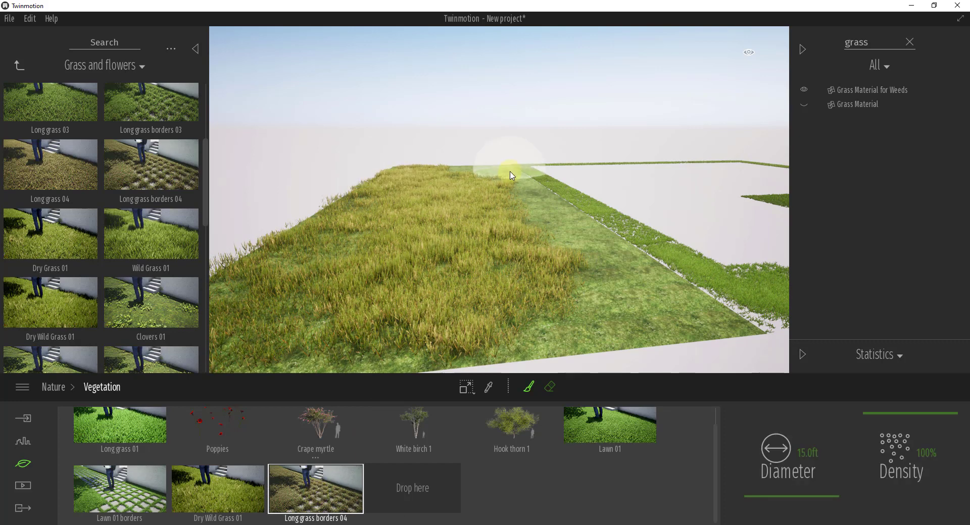
pyautogui.moveTo(520, 223)
pyautogui.mouseDown()
pyautogui.moveTo(611, 298)
pyautogui.moveTo(462, 168)
pyautogui.moveTo(471, 251)
pyautogui.moveTo(359, 279)
pyautogui.moveTo(420, 185)
pyautogui.mouseUp()
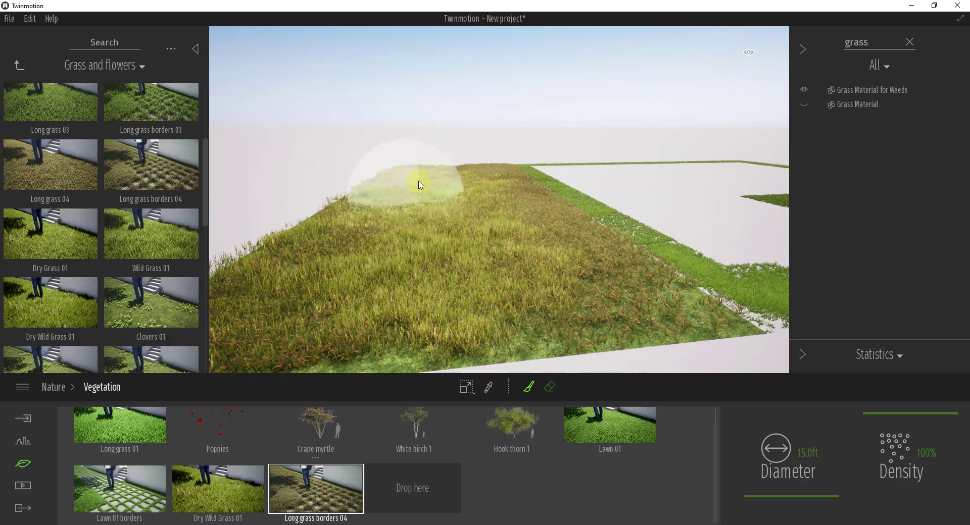
# Step: Exit isolation to show the full house model and review the weed area and lawns around the house
pyautogui.moveTo(453, 215); pyautogui.dragTo(454, 214, button='right')
pyautogui.press('d')
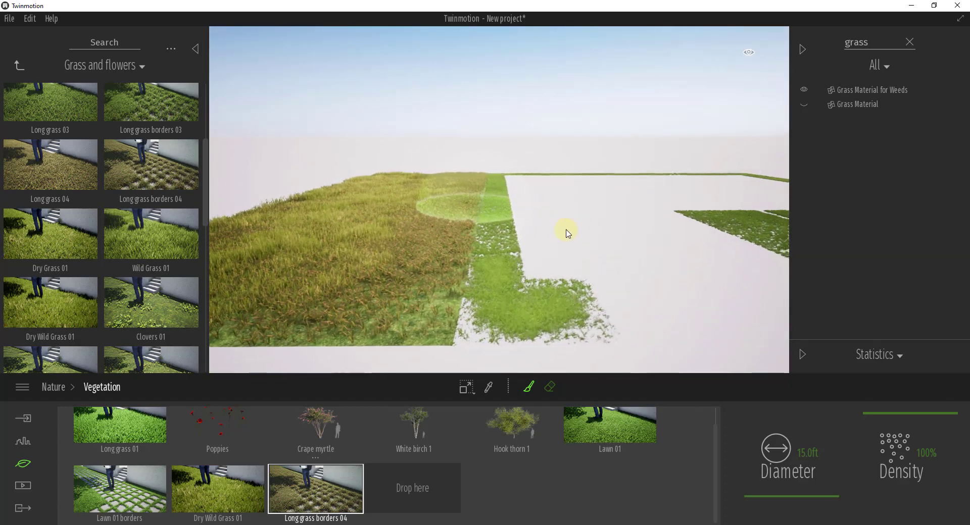
pyautogui.rightClick(853, 106)
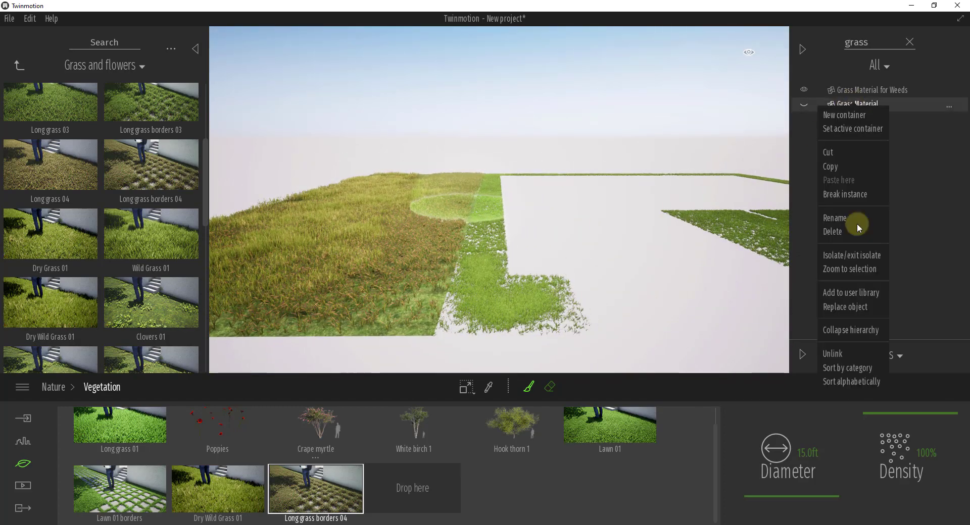
pyautogui.click(845, 255)
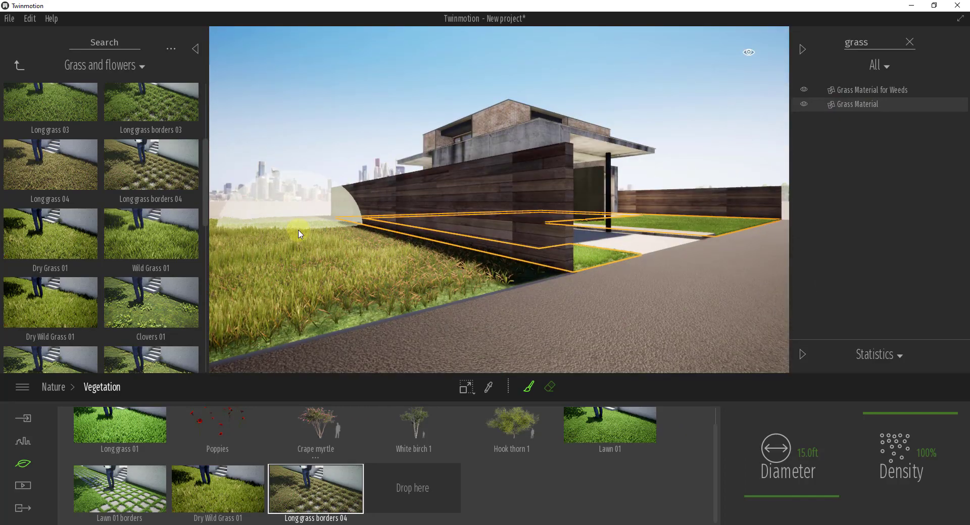
pyautogui.press('d')
pyautogui.moveTo(504, 250); pyautogui.dragTo(504, 249, button='right')
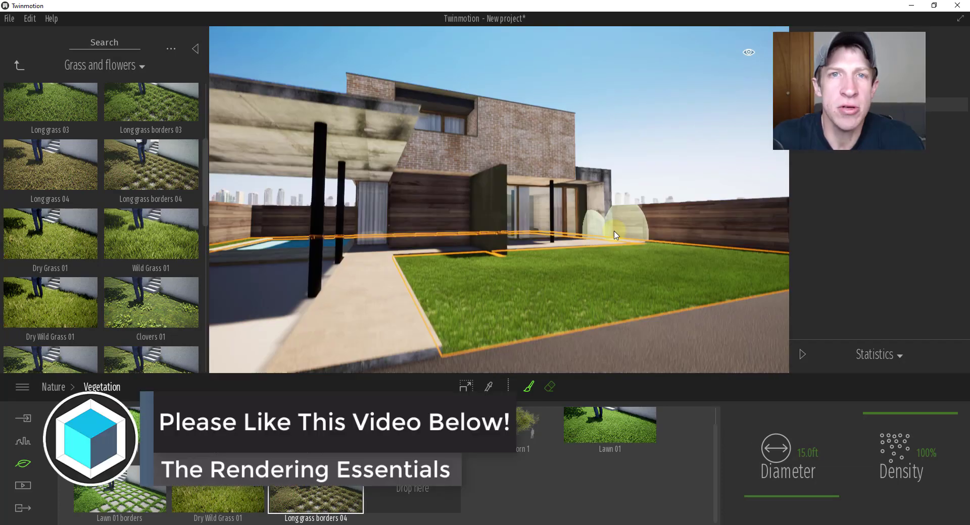